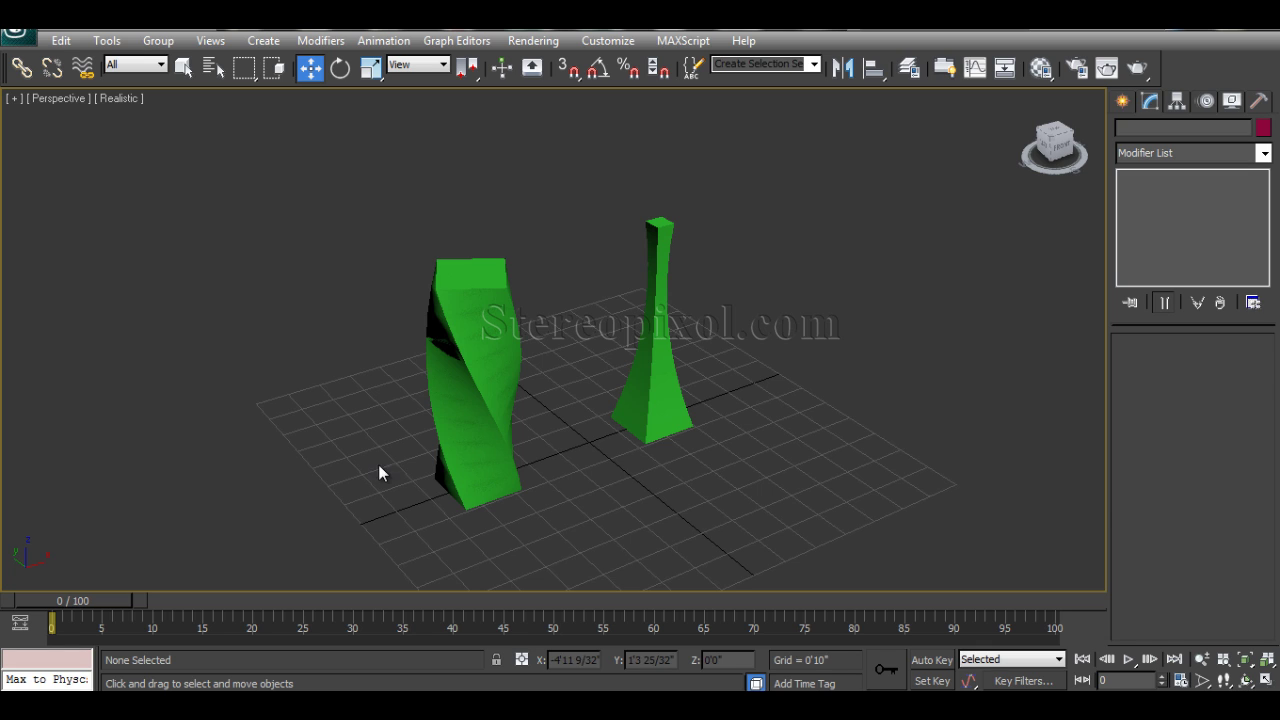
Step: Remove the Taper from the tapered box and the Twist from the twisted box
{"action": "left_click", "coordinate": [478, 376]}
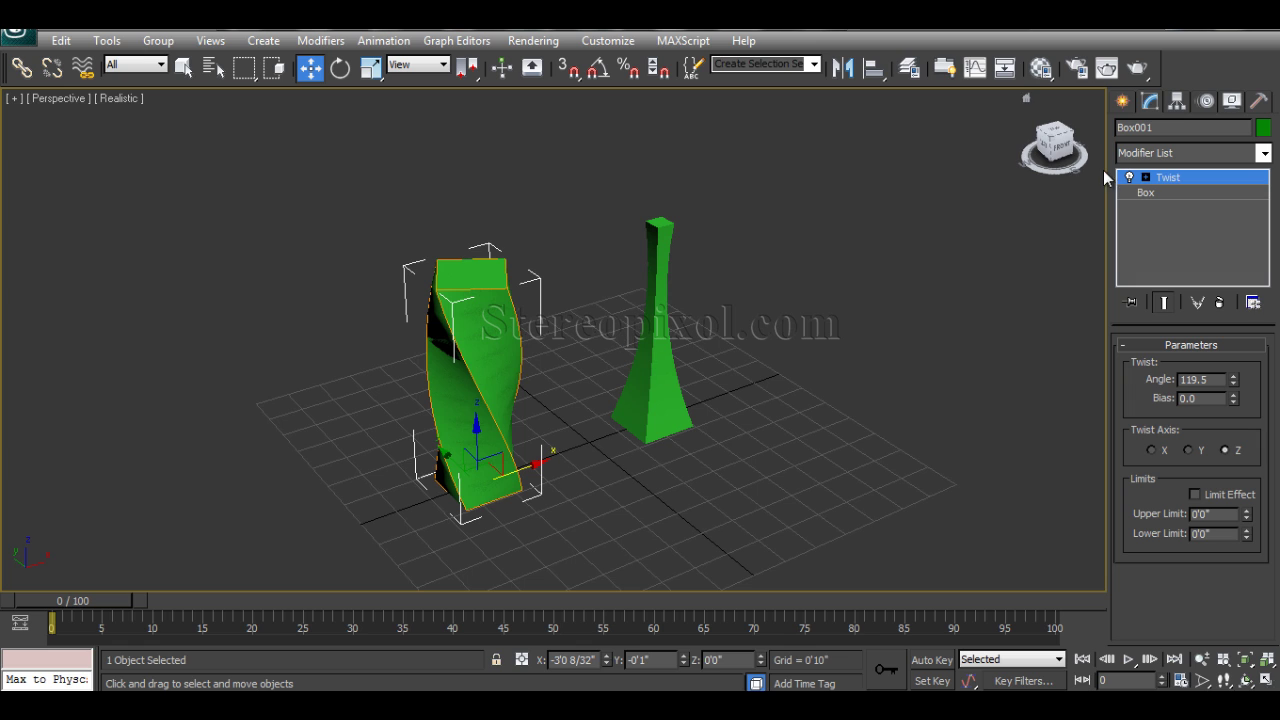
{"action": "left_click", "coordinate": [655, 372]}
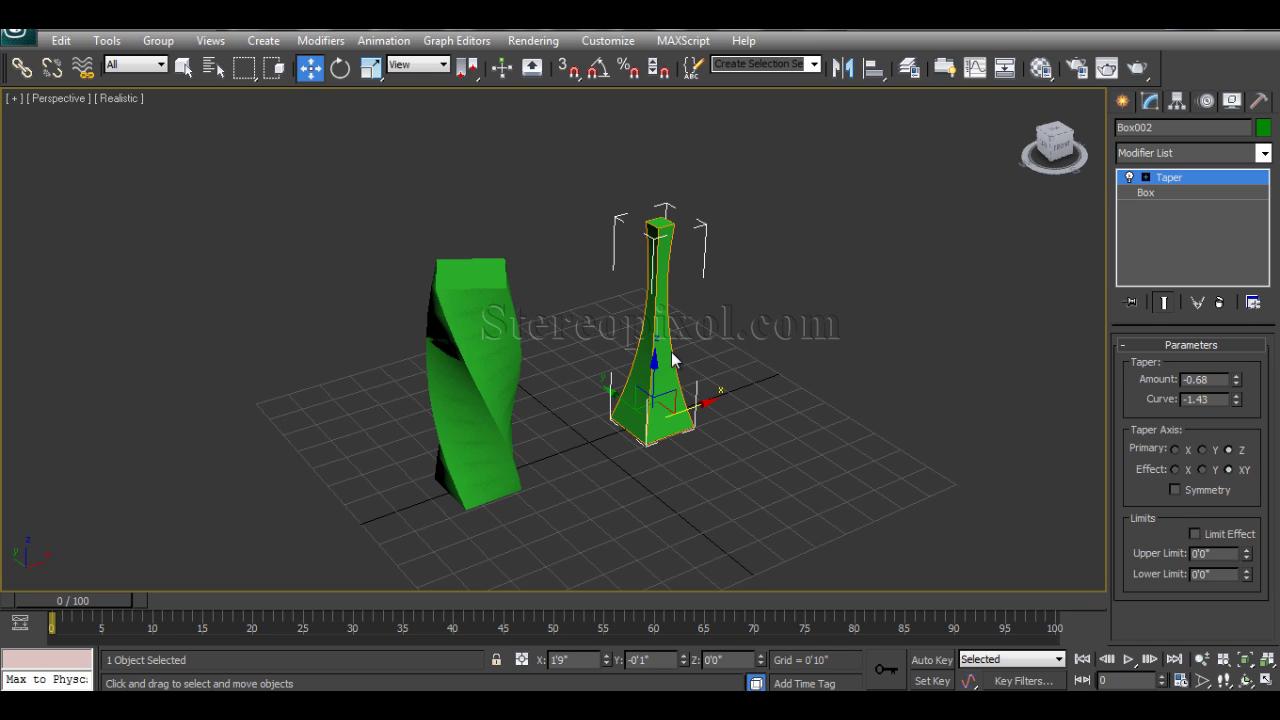
{"action": "left_click", "coordinate": [1220, 304]}
{"action": "left_click", "coordinate": [510, 336]}
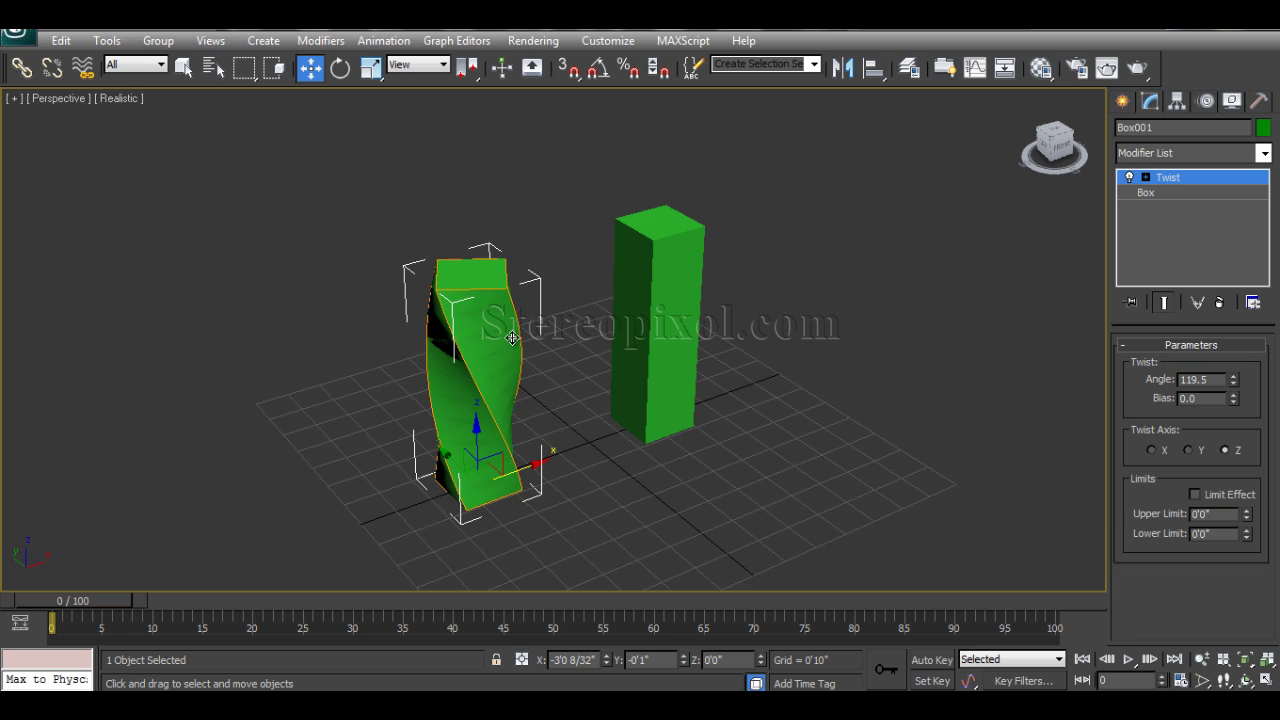
{"action": "left_click", "coordinate": [1220, 304]}
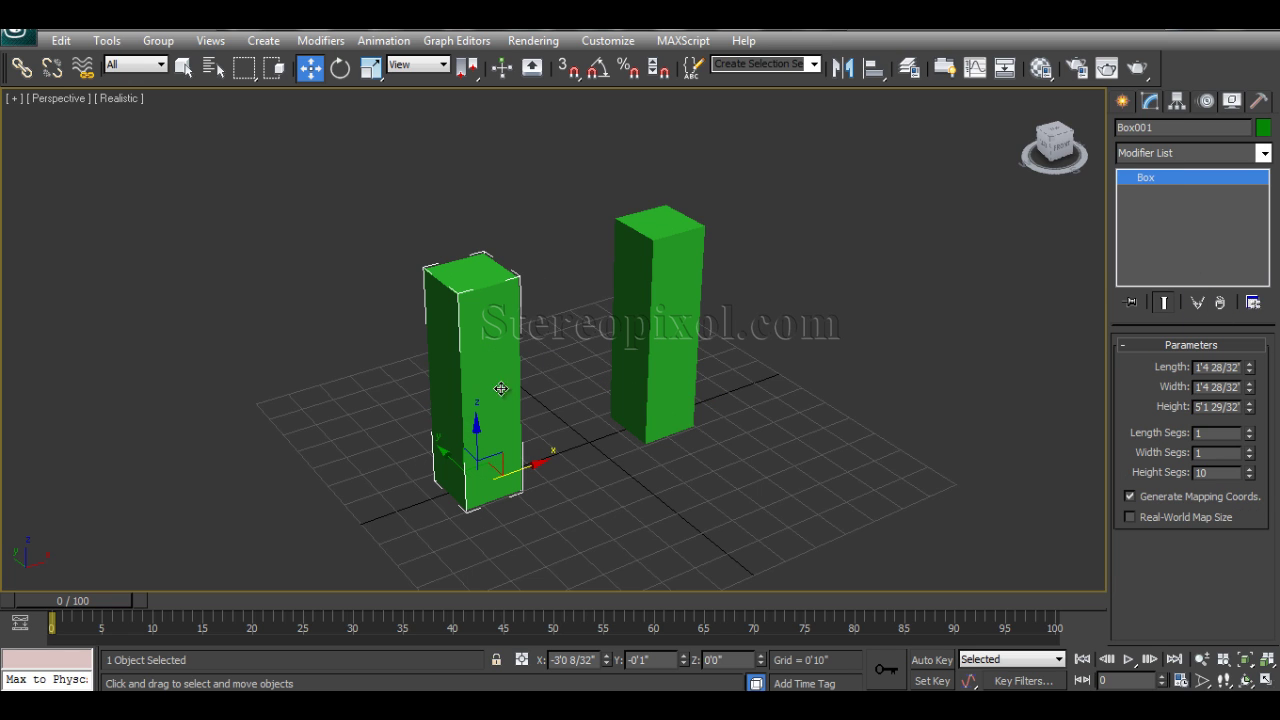
Step: Move the right box further right along X and the left box to the grid centre
{"action": "left_click", "coordinate": [571, 442]}
{"action": "left_click", "coordinate": [495, 368]}
{"action": "left_click", "coordinate": [682, 366]}
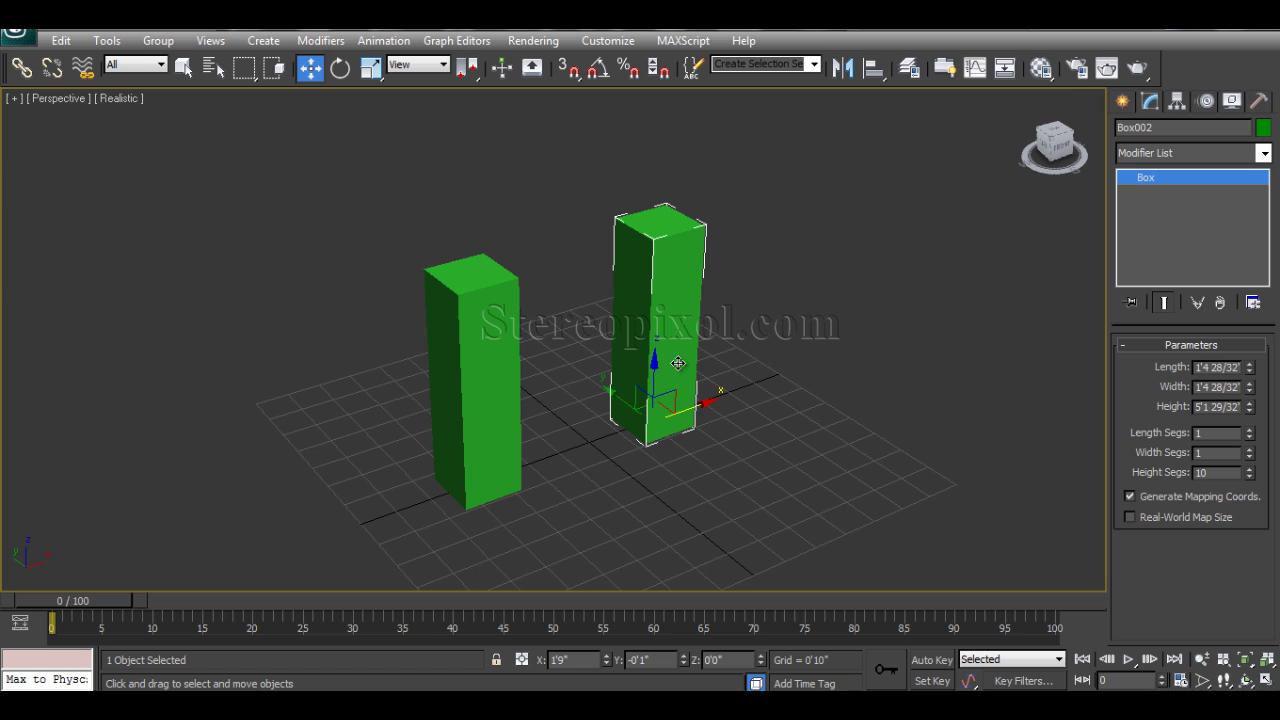
{"action": "left_click_drag", "start_coordinate": [735, 401], "coordinate": [880, 356]}
{"action": "left_click", "coordinate": [460, 445]}
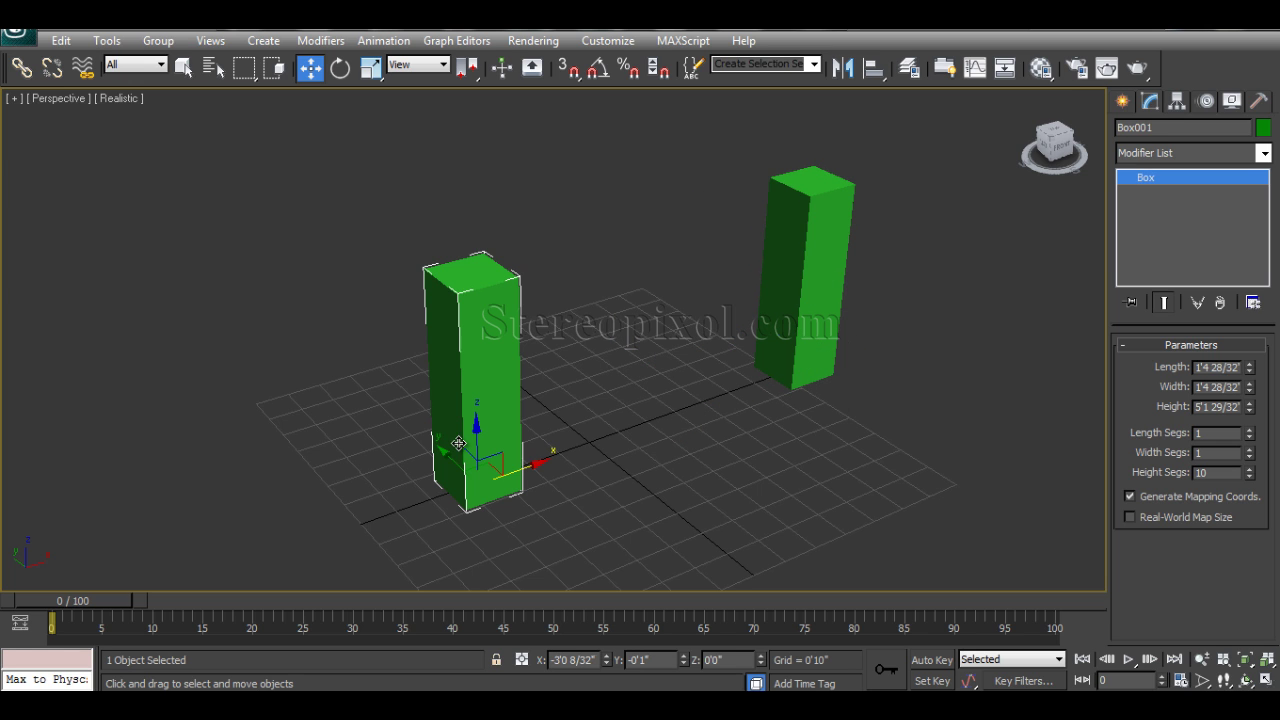
{"action": "left_click_drag", "start_coordinate": [531, 461], "coordinate": [646, 423]}
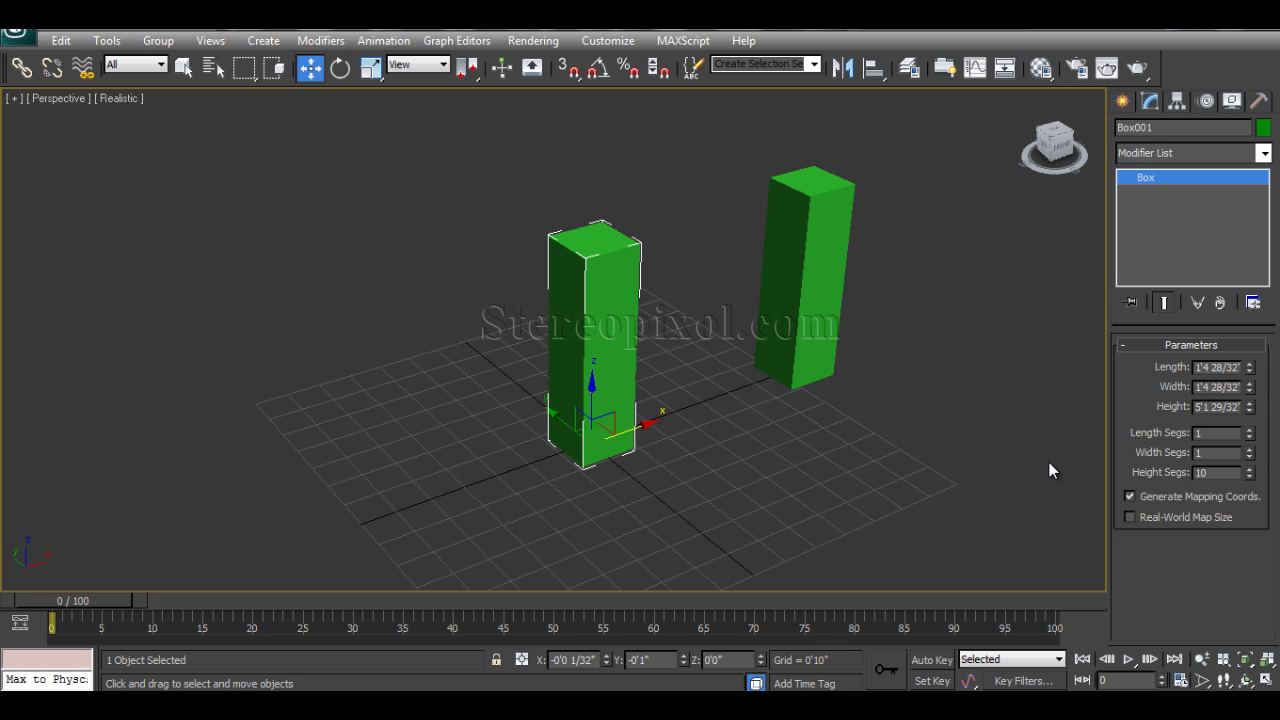
Step: Reselect Box001 at the grid centre and add a Twist modifier from the Modifier List
{"action": "double_click", "coordinate": [1218, 472]}
{"action": "left_click", "coordinate": [697, 408]}
{"action": "left_click", "coordinate": [609, 349]}
{"action": "left_click", "coordinate": [685, 420]}
{"action": "left_click", "coordinate": [606, 361]}
{"action": "left_click", "coordinate": [1175, 152]}
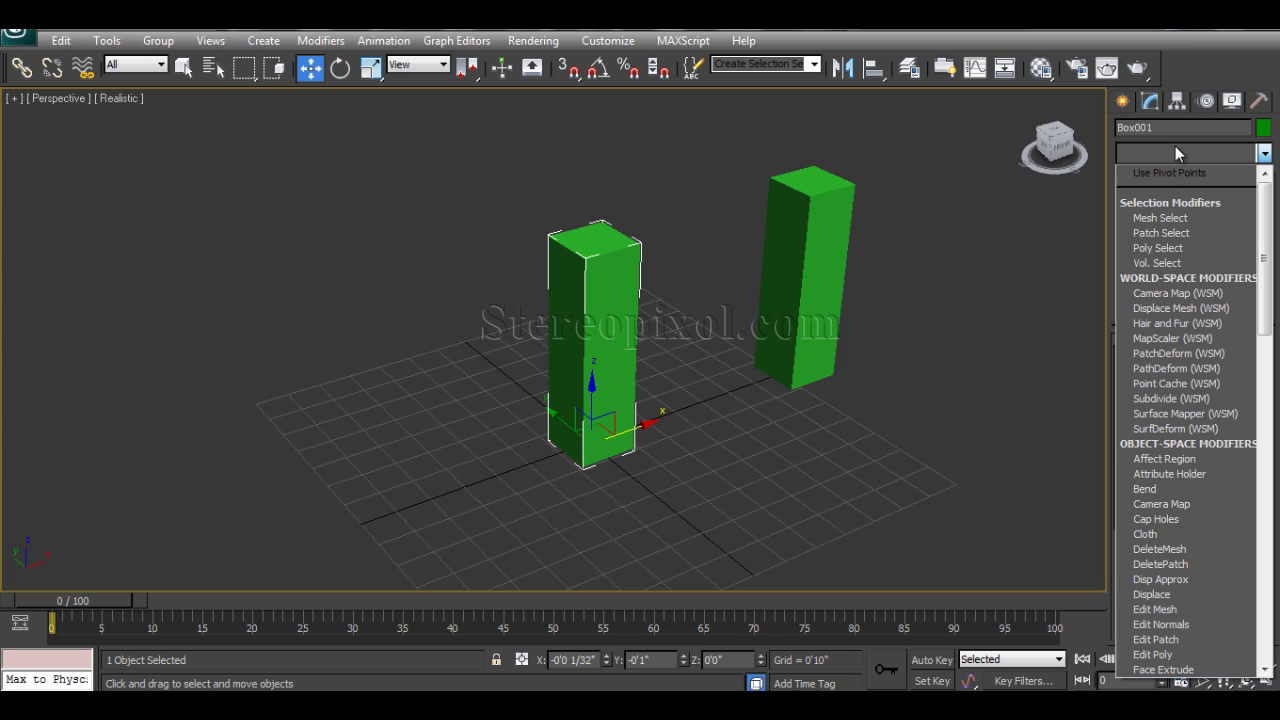
{"action": "type", "text": "tw"}
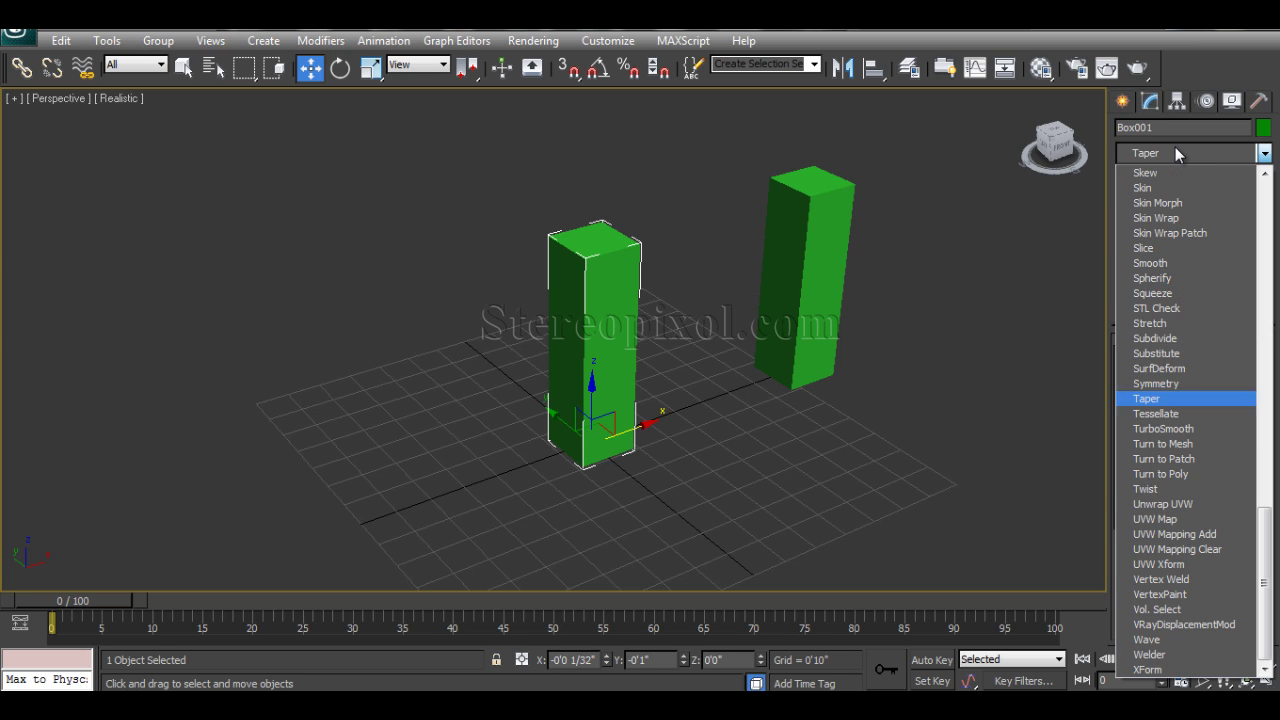
{"action": "left_click", "coordinate": [1148, 489]}
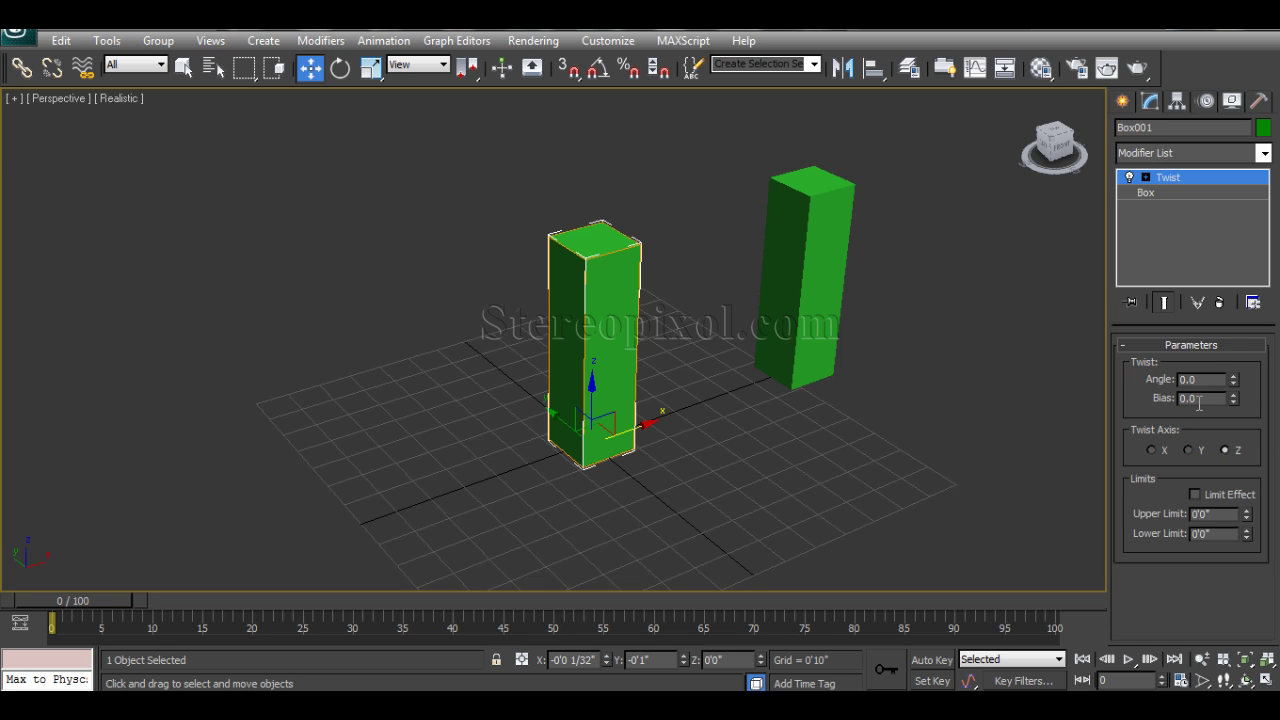
Step: Twist the centre box to a 151-degree angle and view it from the front
{"action": "left_click", "coordinate": [1233, 379]}
{"action": "left_click_drag", "start_coordinate": [1233, 379], "coordinate": [1276, 93]}
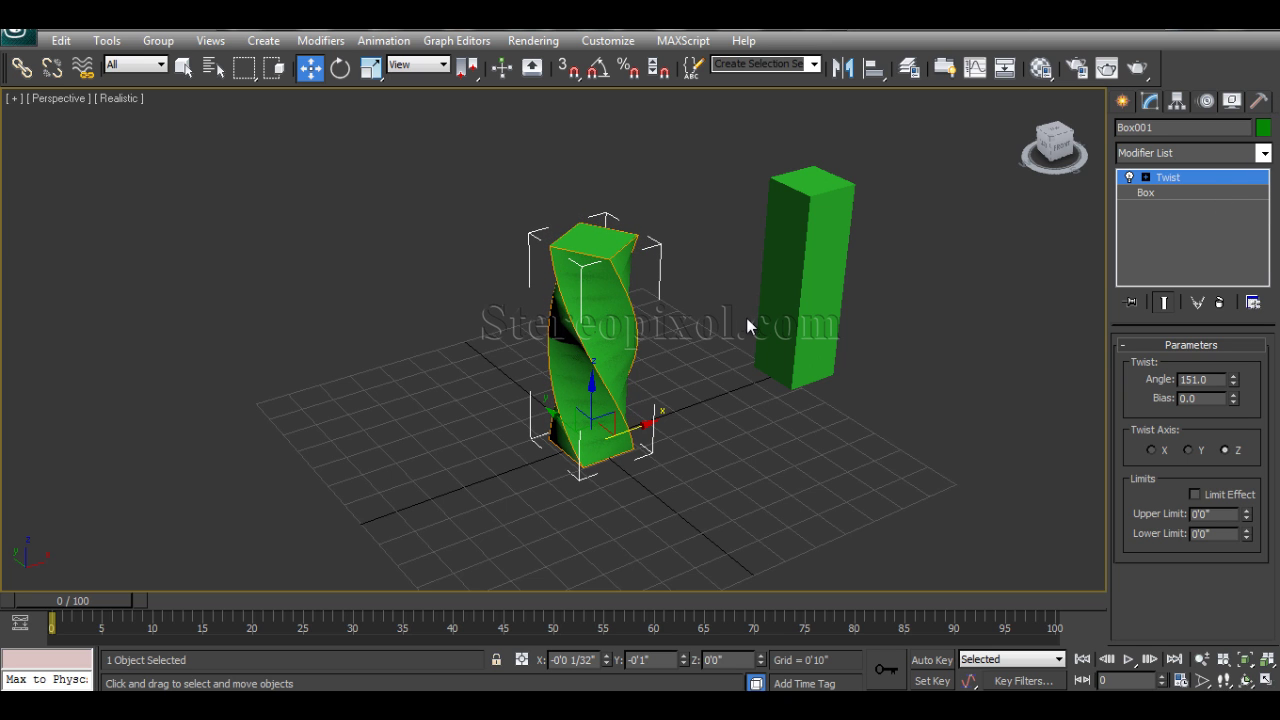
{"action": "middle_click_drag", "start_coordinate": [746, 317], "coordinate": [670, 305], "text": "alt"}
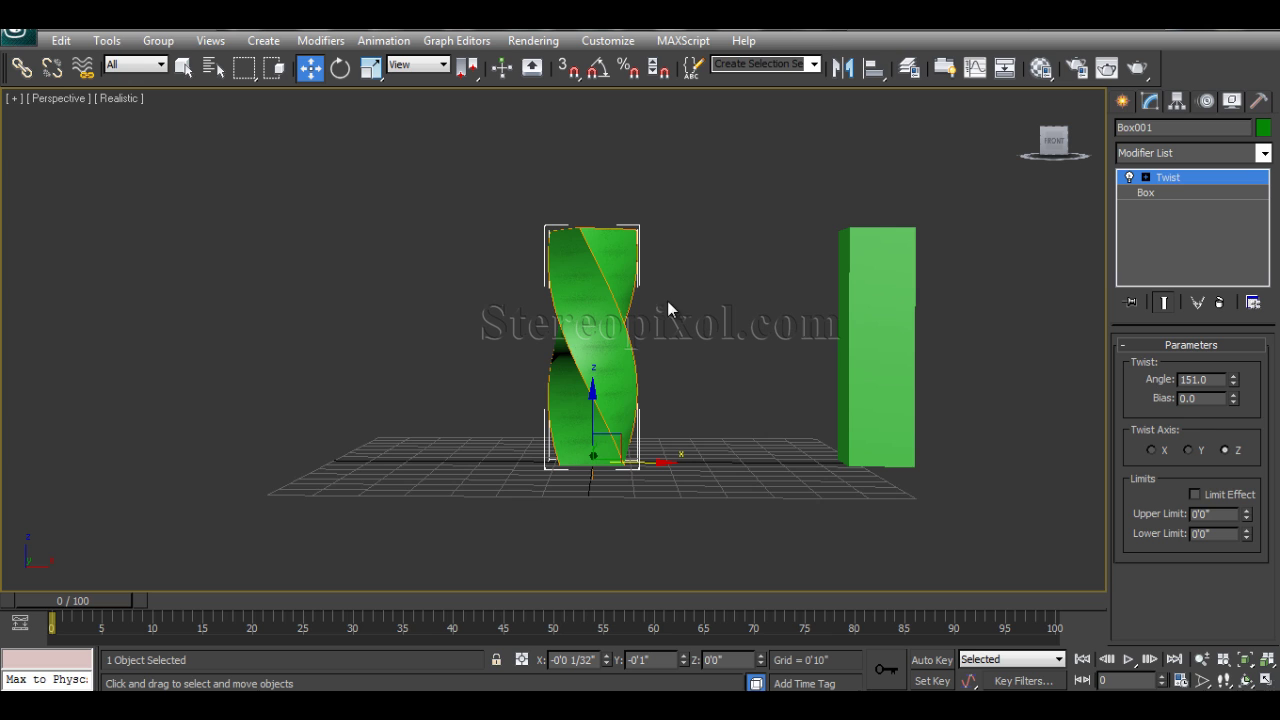
Step: Experiment with the twist Bias, pushing it down to -53
{"action": "left_click_drag", "start_coordinate": [1234, 400], "coordinate": [1252, 227]}
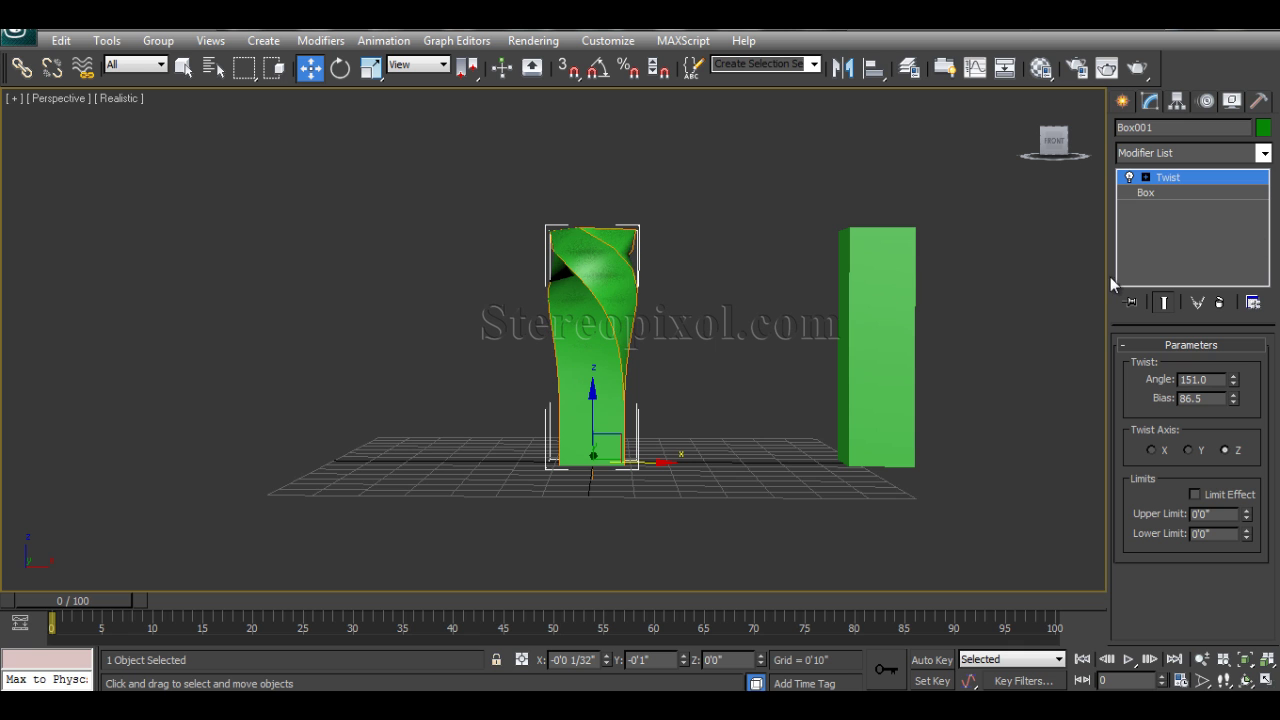
{"action": "middle_click_drag", "start_coordinate": [654, 414], "coordinate": [665, 470], "text": "alt"}
{"action": "left_click_drag", "start_coordinate": [1233, 398], "coordinate": [1245, 660]}
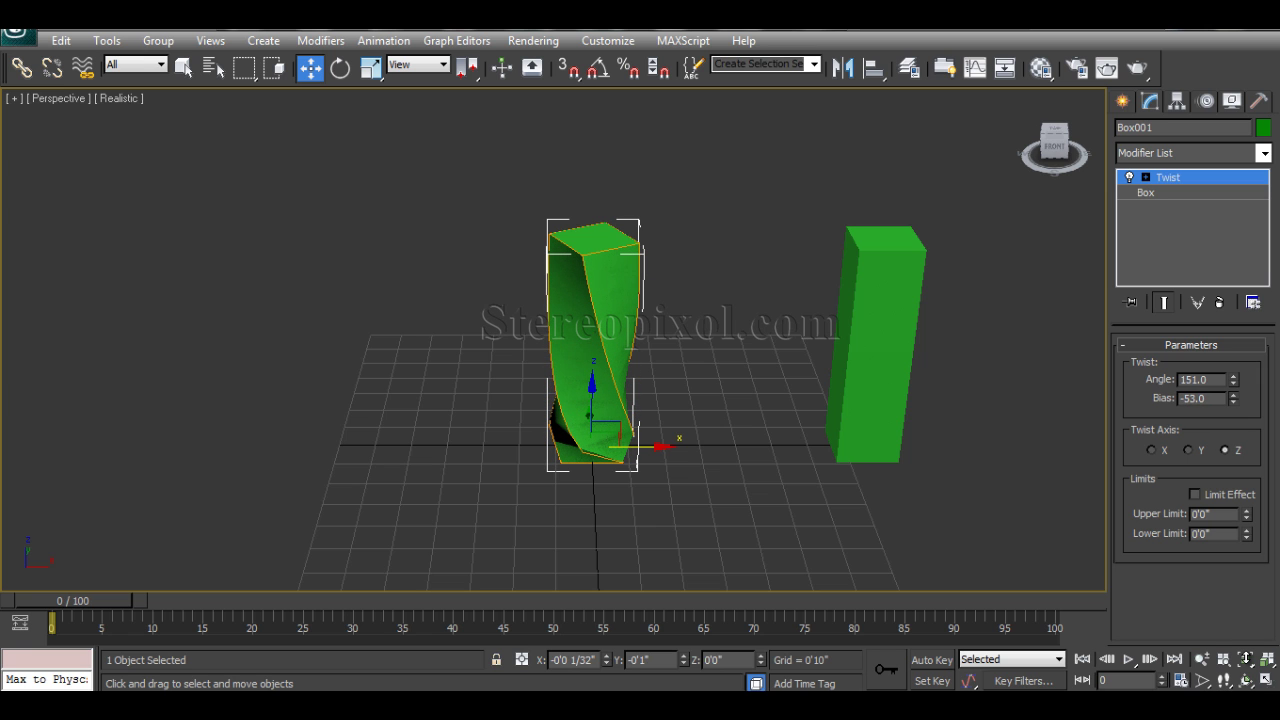
{"action": "mouse_move", "coordinate": [674, 467]}
{"action": "middle_mouse_down", "text": "alt"}
{"action": "mouse_move", "coordinate": [682, 384]}
{"action": "mouse_move", "coordinate": [656, 407]}
{"action": "mouse_move", "coordinate": [676, 452]}
{"action": "middle_mouse_up", "text": "alt"}
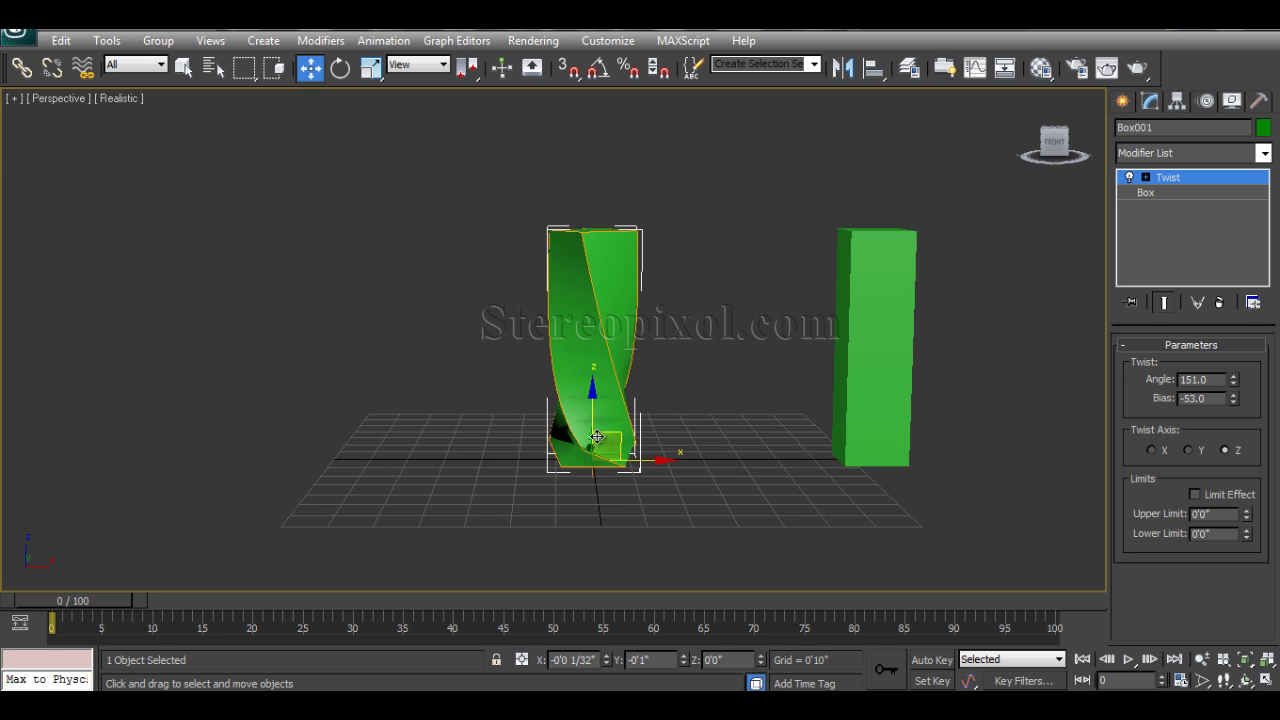
Step: Reset the twist Bias to 0 and switch the twist axis to Y
{"action": "right_click", "coordinate": [1232, 402]}
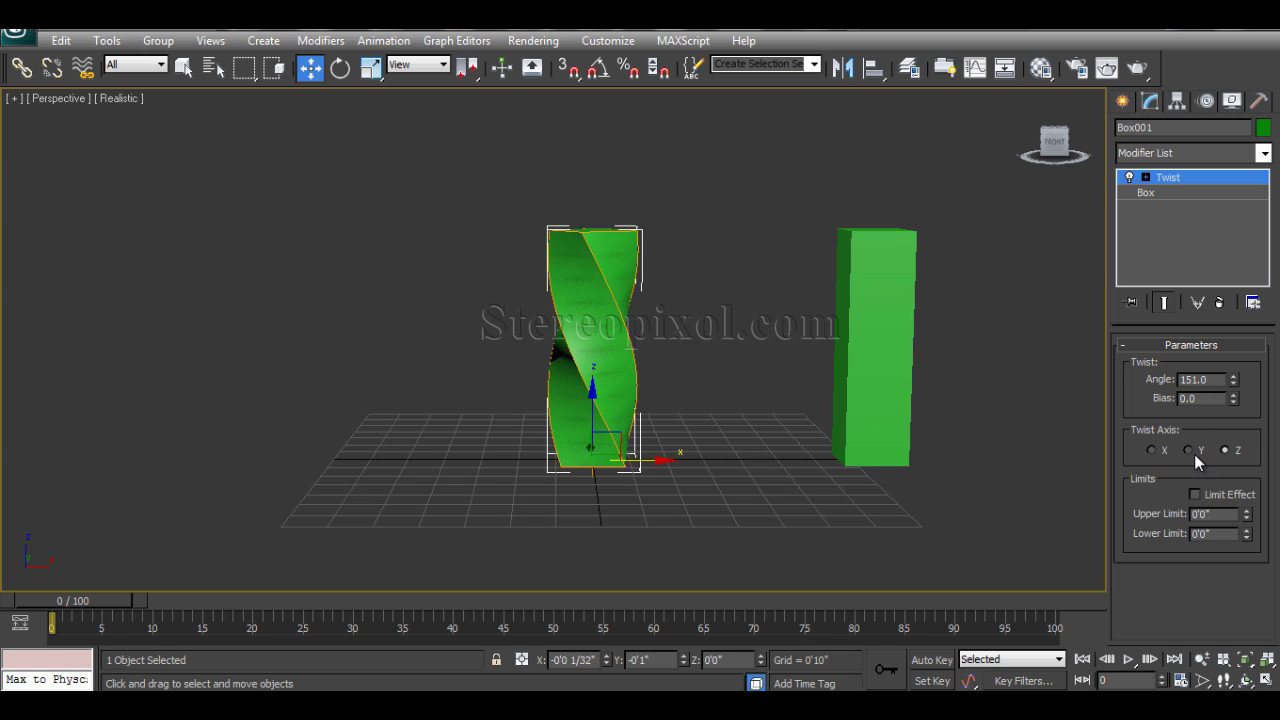
{"action": "left_click", "coordinate": [1189, 451]}
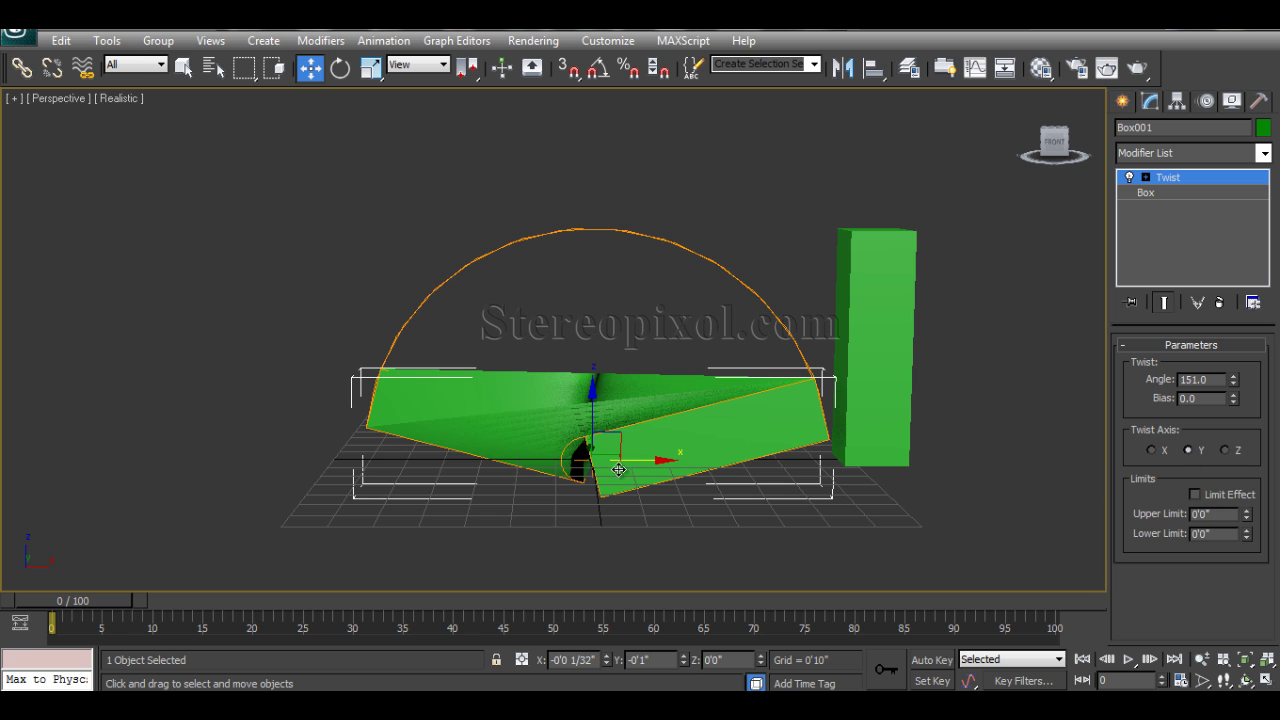
{"action": "middle_click_drag", "start_coordinate": [602, 472], "coordinate": [651, 503], "text": "alt"}
{"action": "mouse_move", "coordinate": [1234, 384]}
{"action": "left_mouse_down"}
{"action": "mouse_move", "coordinate": [1234, 490]}
{"action": "mouse_move", "coordinate": [1236, 388]}
{"action": "left_mouse_up"}
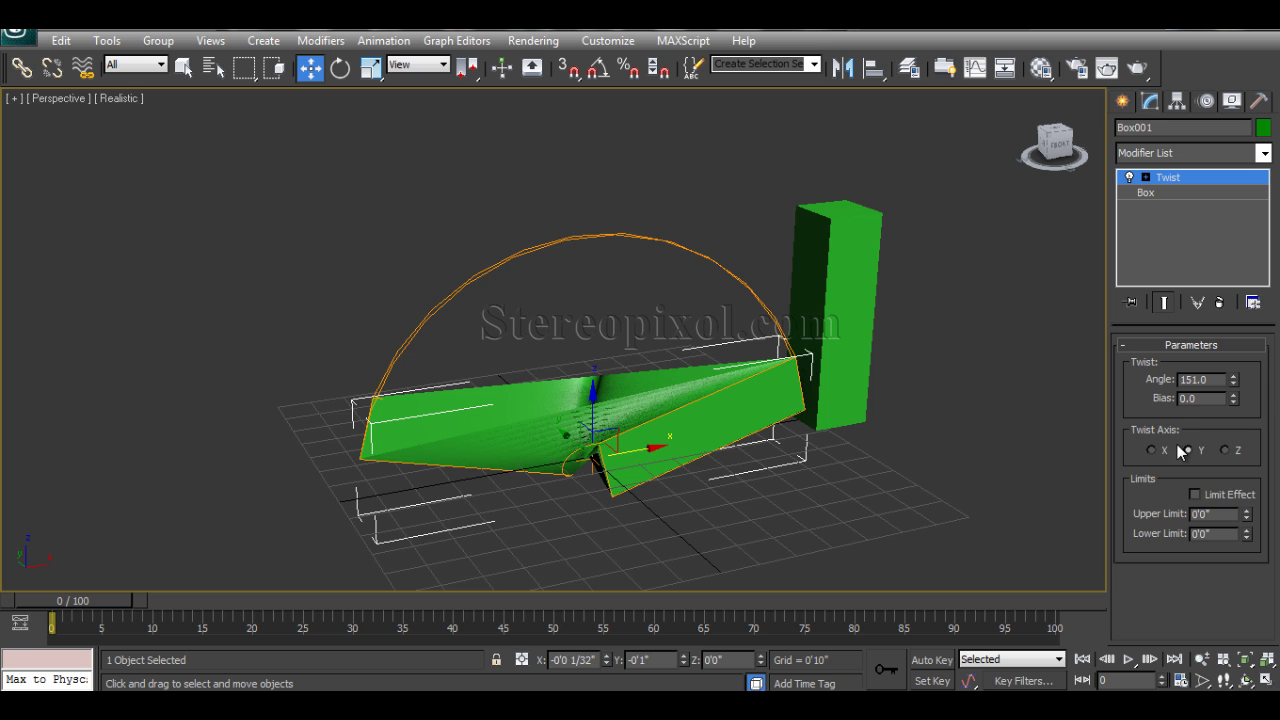
{"action": "middle_click_drag", "start_coordinate": [905, 330], "coordinate": [846, 360], "text": "alt"}
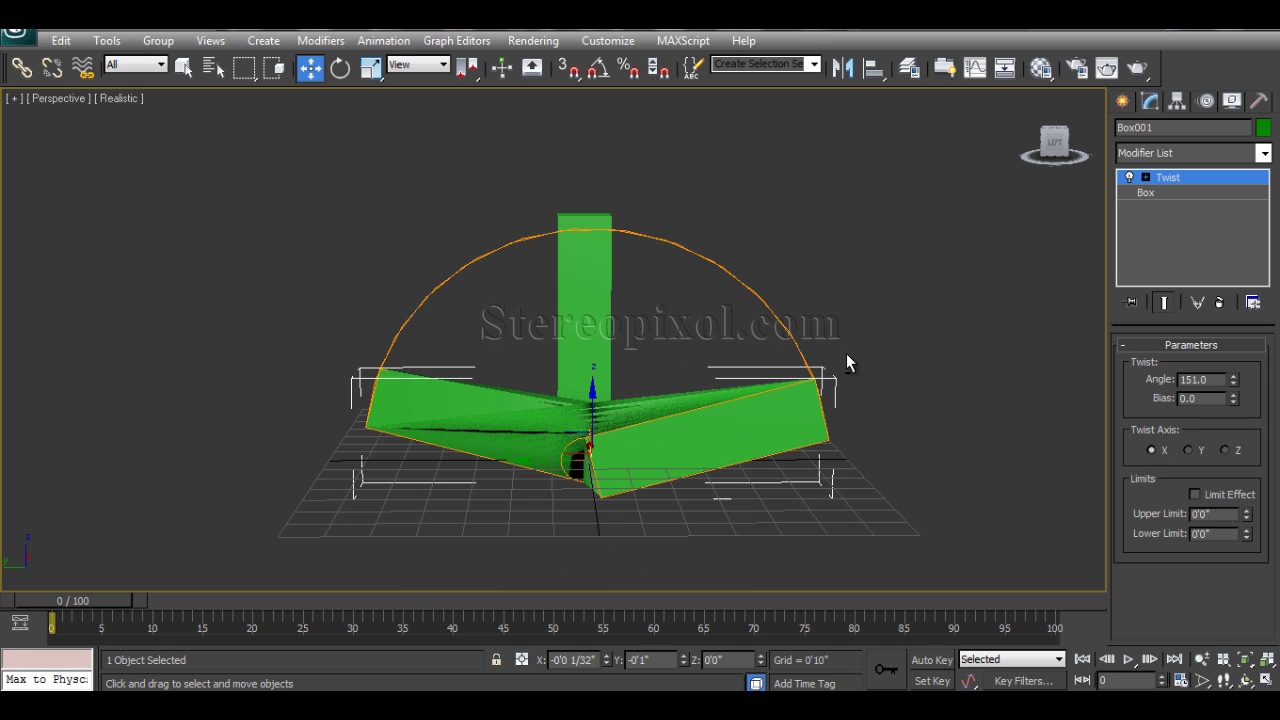
Step: Lower the twist Angle to 54.5 and orbit around the fanned box
{"action": "left_click_drag", "start_coordinate": [1233, 381], "coordinate": [628, 416]}
{"action": "middle_click_drag", "start_coordinate": [628, 416], "coordinate": [744, 497], "text": "alt"}
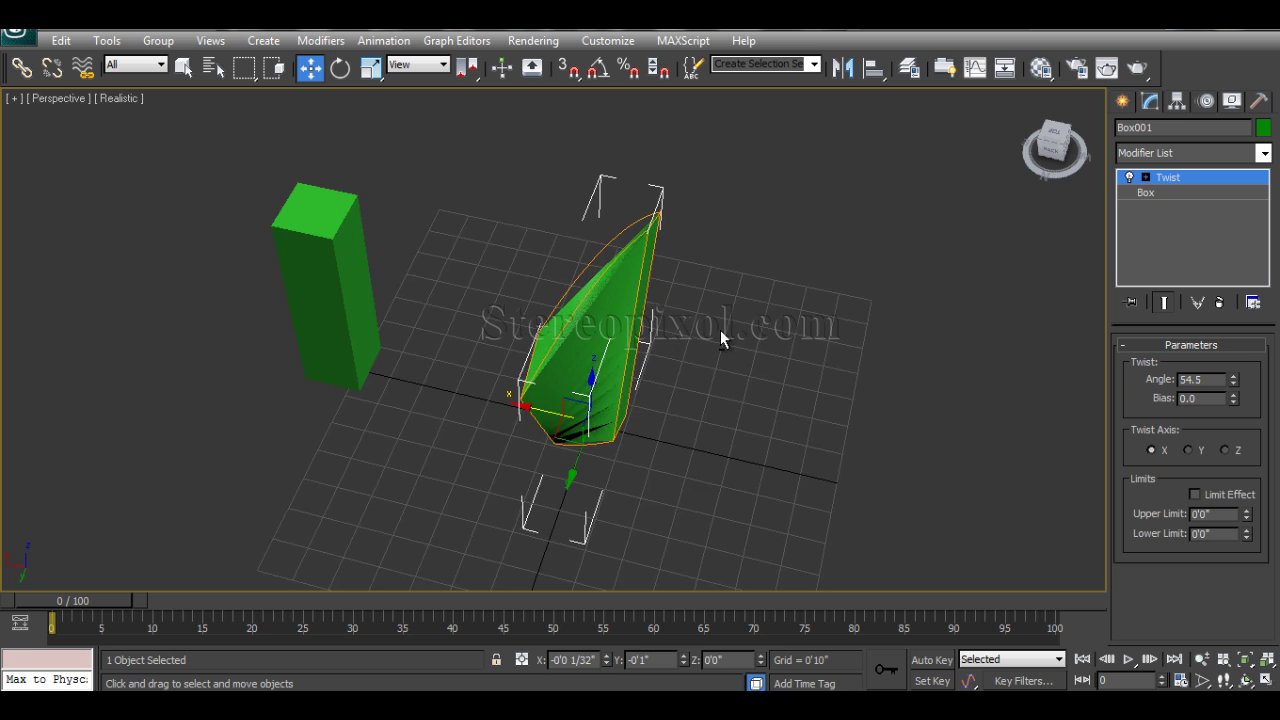
{"action": "middle_click_drag", "start_coordinate": [721, 336], "coordinate": [714, 272], "text": "alt"}
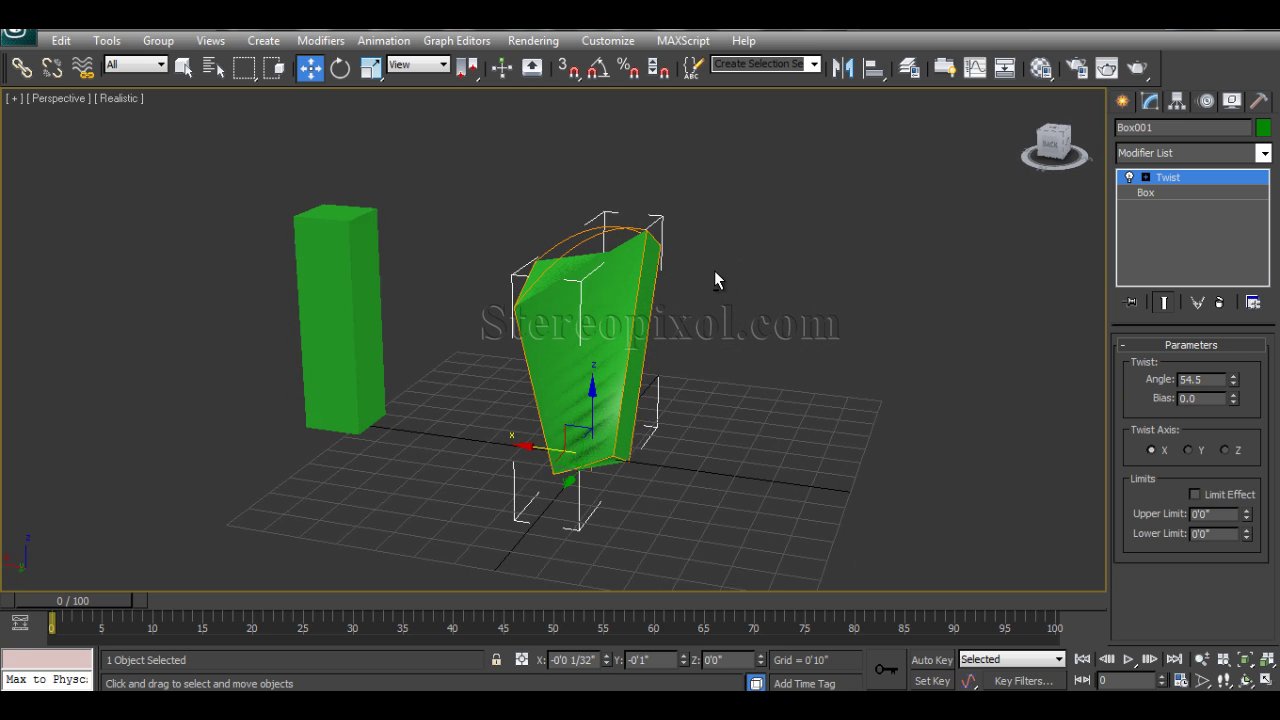
{"action": "middle_click_drag", "start_coordinate": [642, 300], "coordinate": [606, 290], "text": "alt"}
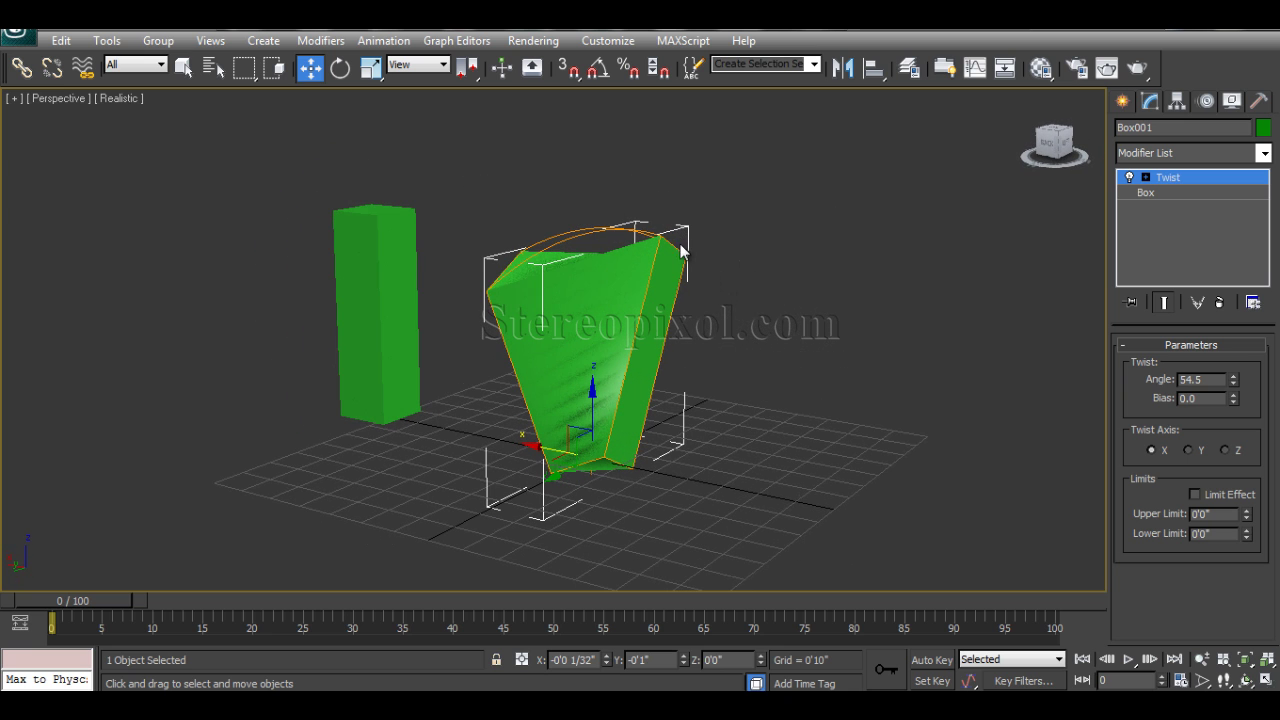
{"action": "middle_click_drag", "start_coordinate": [620, 413], "coordinate": [623, 244], "text": "alt"}
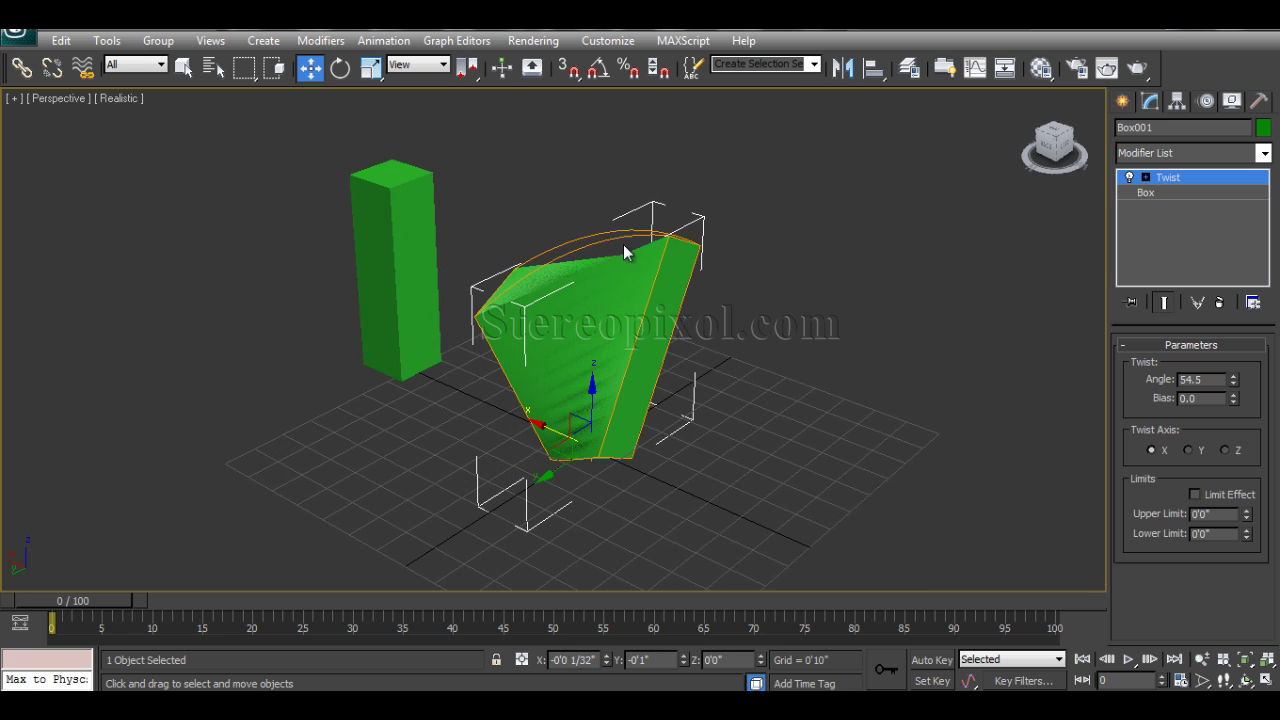
Step: Raise Box001's base Width Segs to 10
{"action": "left_click", "coordinate": [1173, 197]}
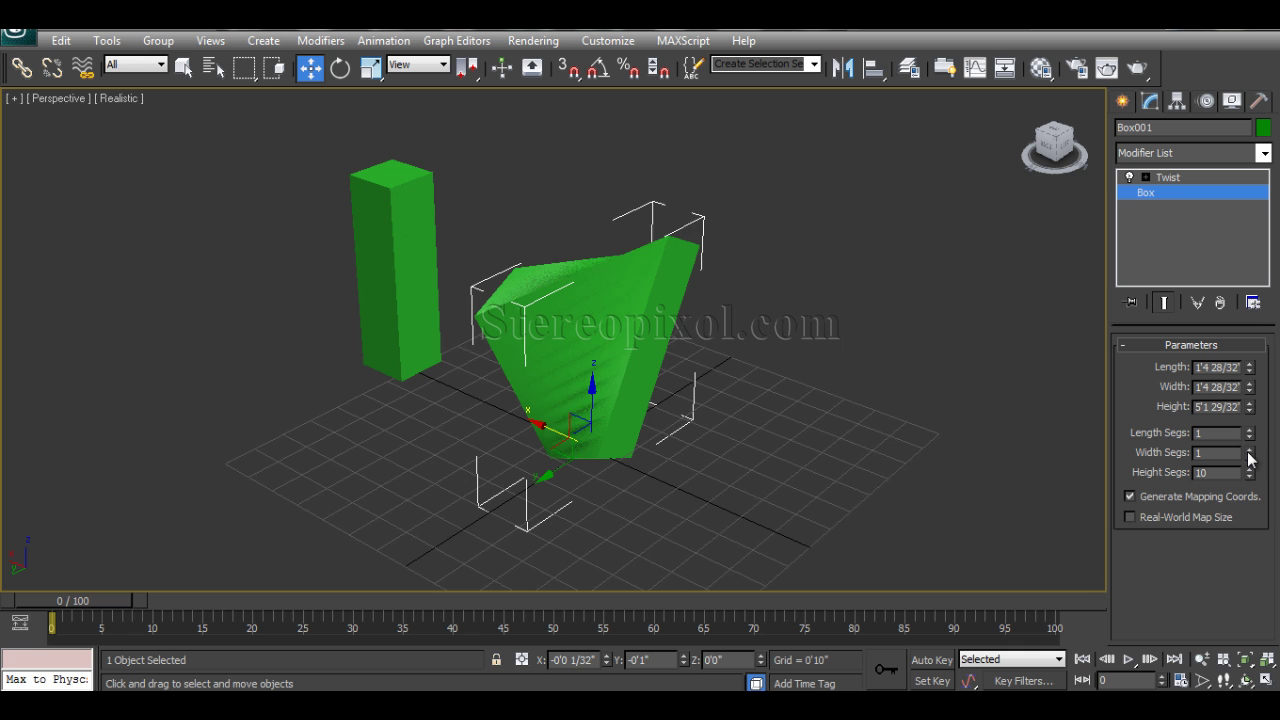
{"action": "left_click_drag", "start_coordinate": [1249, 456], "coordinate": [1251, 446]}
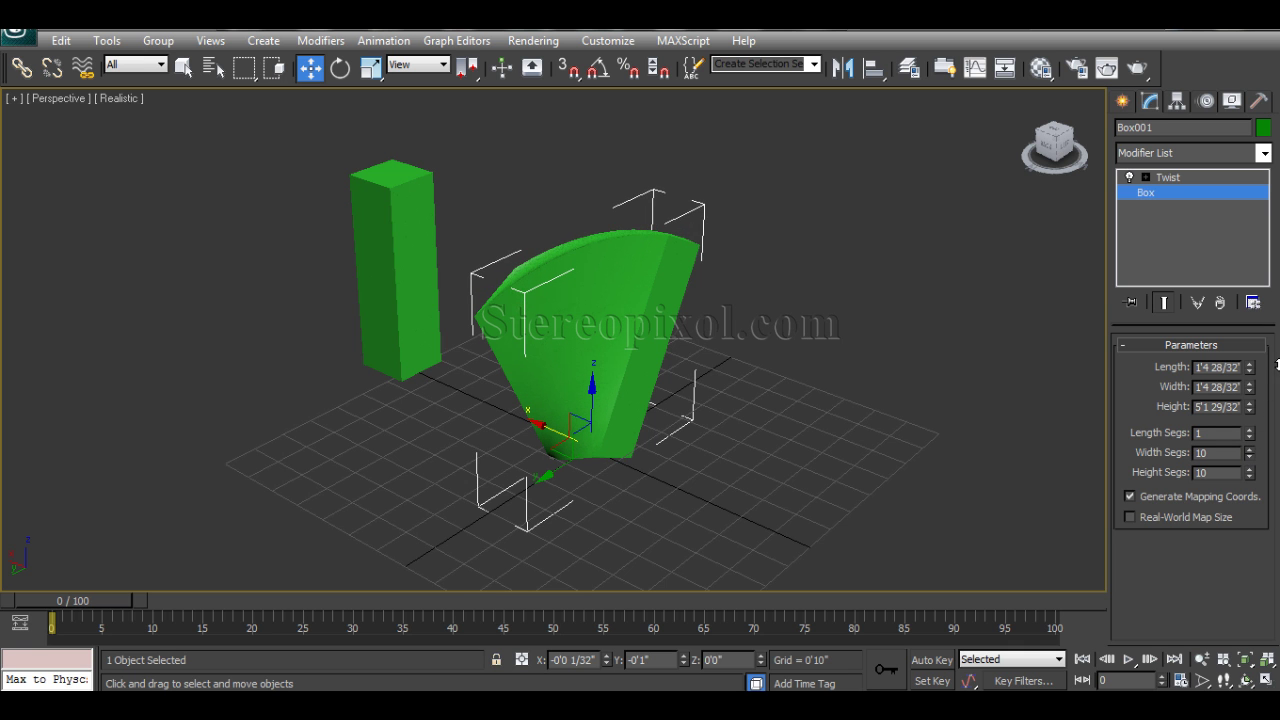
{"action": "middle_click_drag", "start_coordinate": [790, 400], "coordinate": [849, 432], "text": "alt"}
Step: Bring the Twist angle back to 0 so the box stands straight
{"action": "left_click", "coordinate": [1219, 176]}
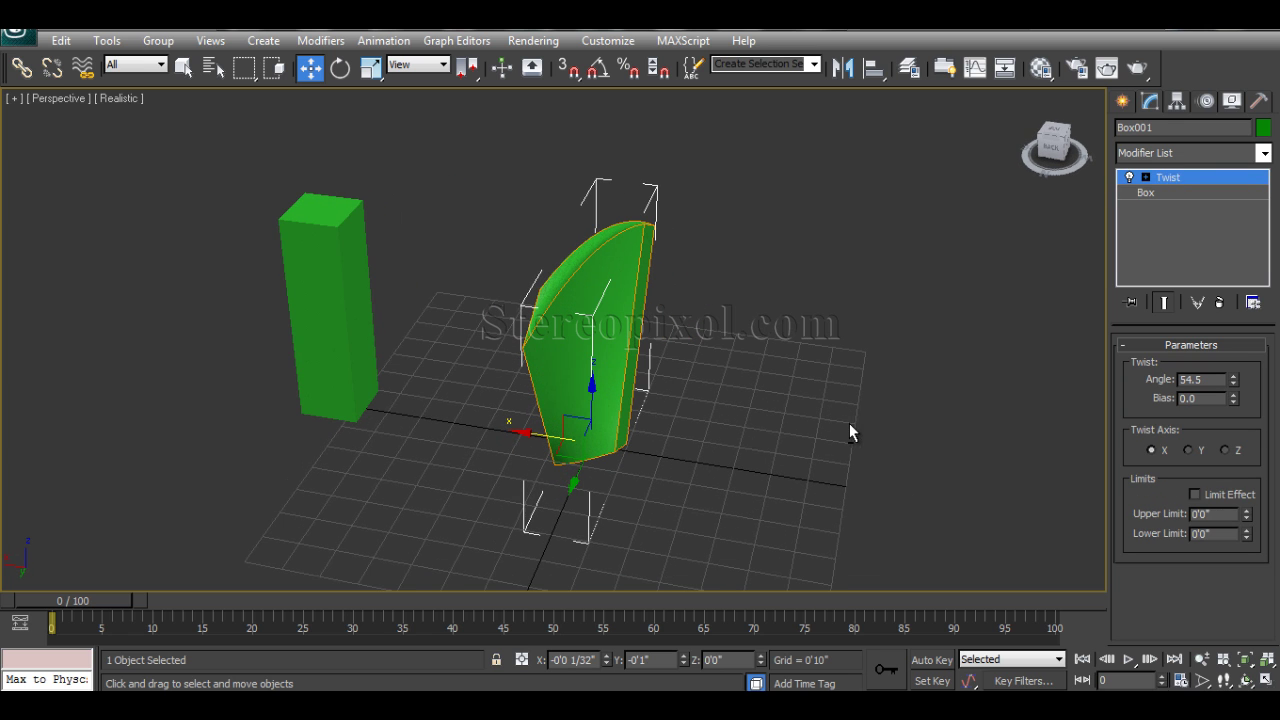
{"action": "left_click_drag", "start_coordinate": [1233, 380], "coordinate": [1244, 409]}
{"action": "middle_click_drag", "start_coordinate": [700, 460], "coordinate": [1098, 452], "text": "alt"}
Step: Set the twist axis to Z, Angle to 168.5, and enable Limit Effect
{"action": "right_click", "coordinate": [1236, 390]}
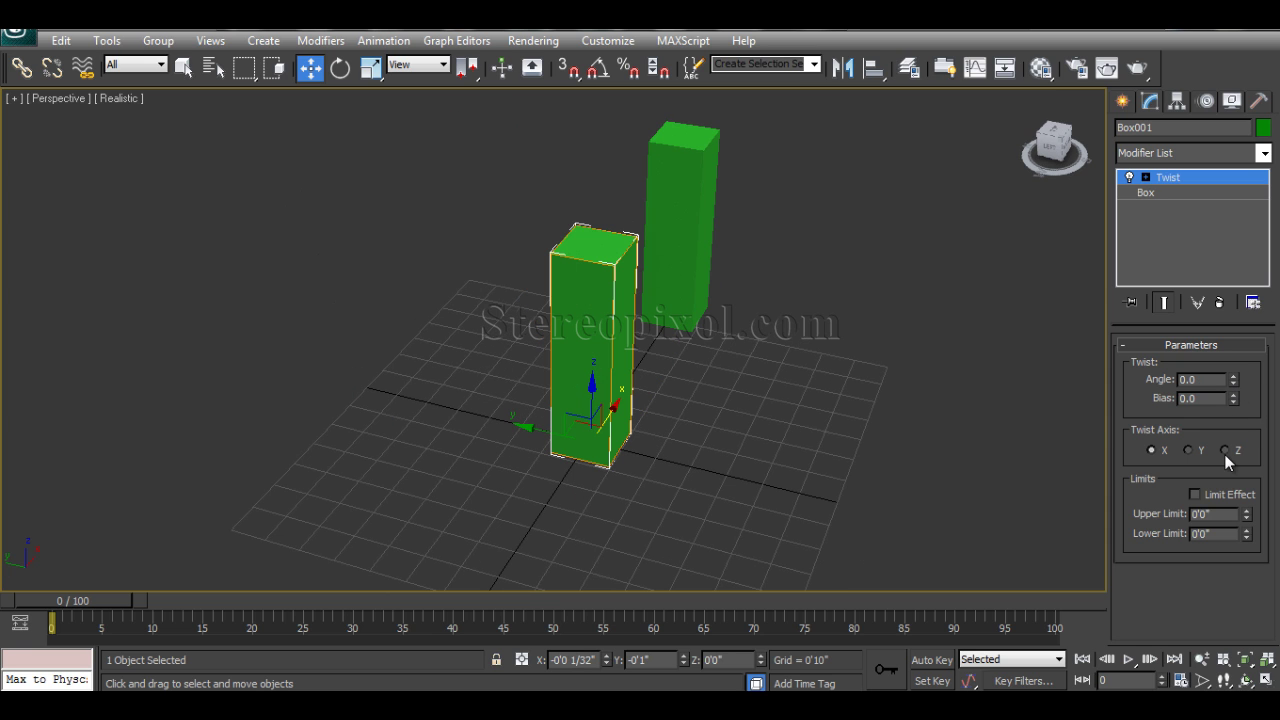
{"action": "left_click", "coordinate": [1225, 450]}
{"action": "left_click_drag", "start_coordinate": [1237, 388], "coordinate": [1240, 180]}
{"action": "middle_click_drag", "start_coordinate": [900, 370], "coordinate": [1098, 476], "text": "alt"}
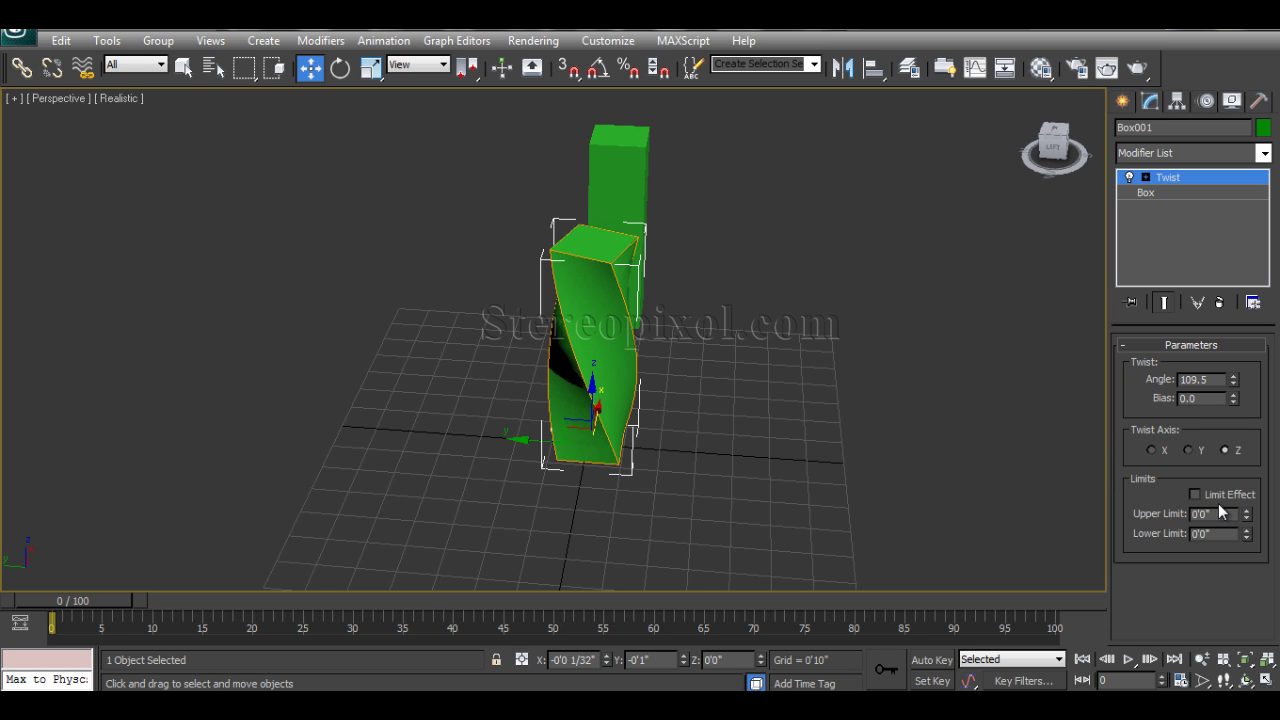
{"action": "left_click", "coordinate": [1194, 494]}
{"action": "middle_click_drag", "start_coordinate": [651, 426], "coordinate": [536, 374], "text": "alt"}
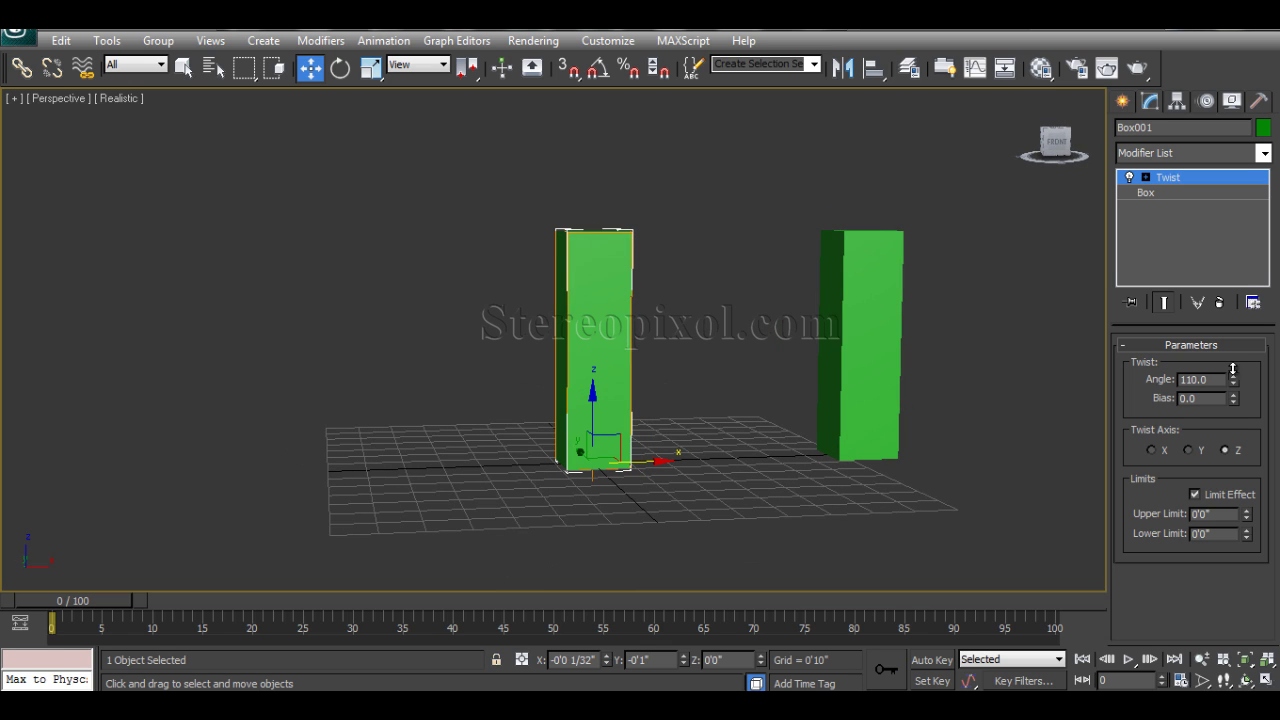
{"action": "left_click_drag", "start_coordinate": [1241, 266], "coordinate": [1242, 262]}
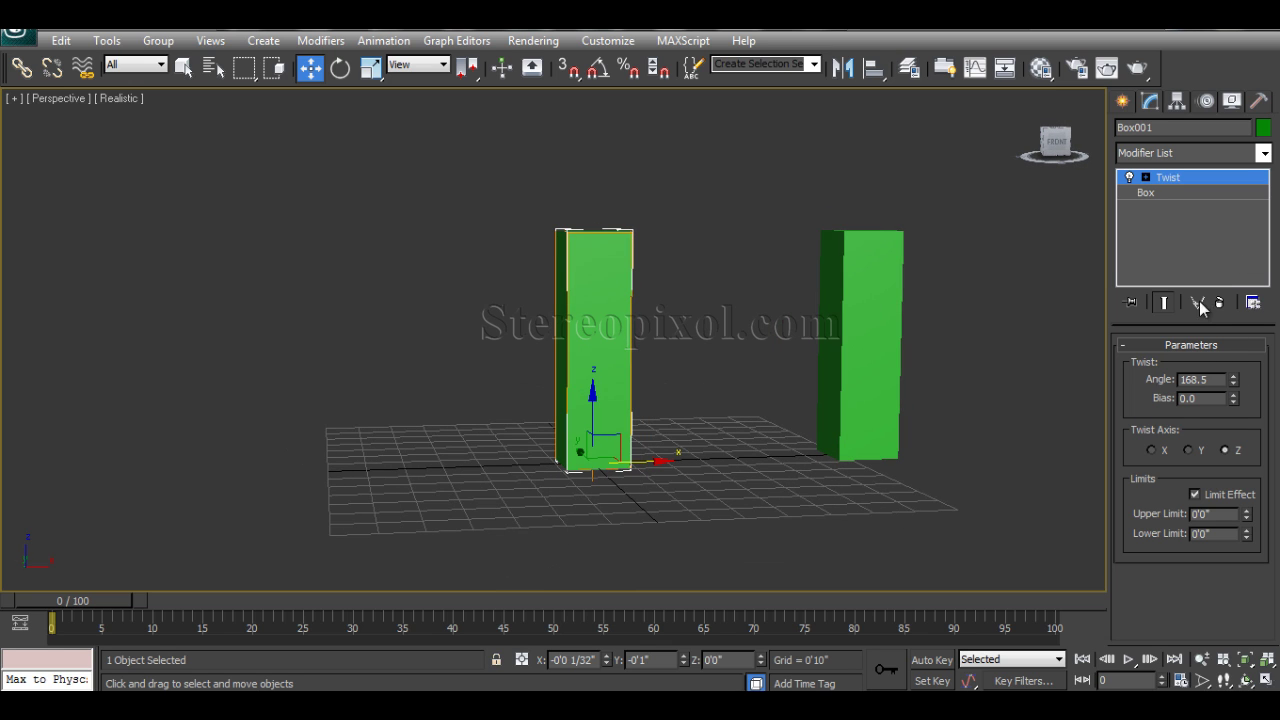
Step: Adjust the twist Upper Limit to about 2'9 21/32"
{"action": "left_click", "coordinate": [1220, 514]}
{"action": "key", "text": "Return"}
{"action": "middle_click_drag", "start_coordinate": [730, 422], "coordinate": [738, 450], "text": "alt"}
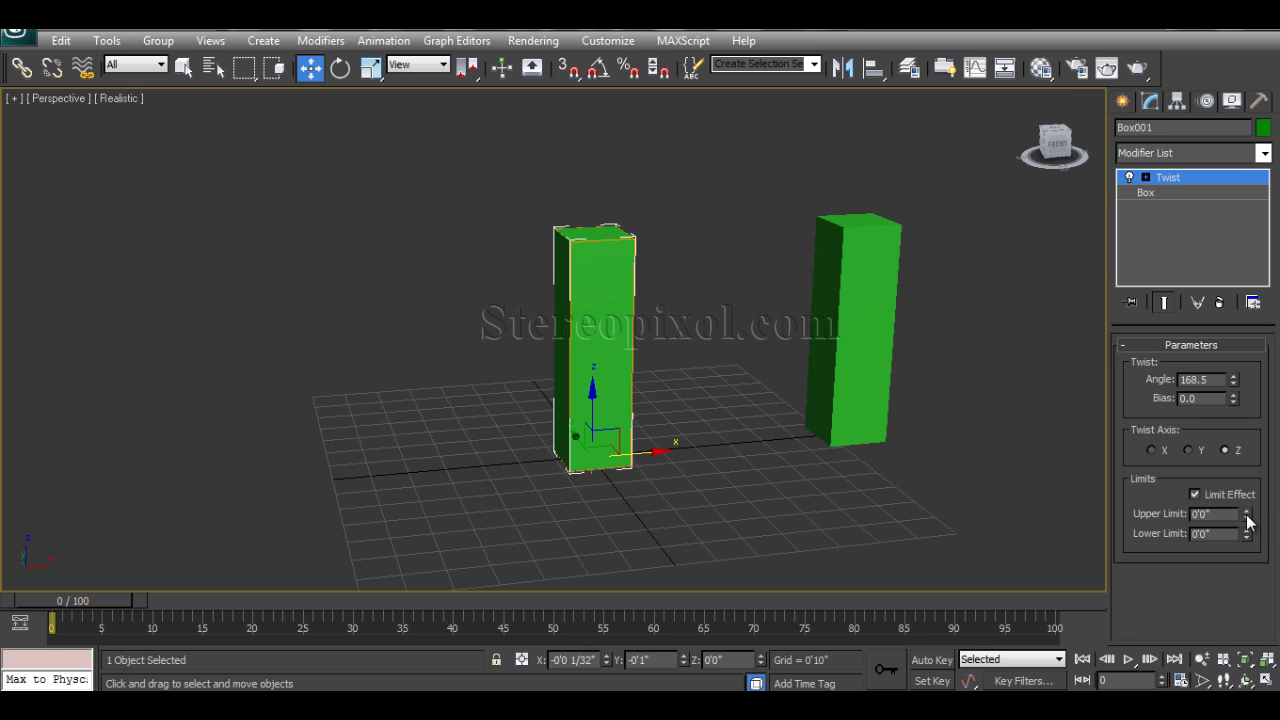
{"action": "left_click_drag", "start_coordinate": [1247, 516], "coordinate": [1247, 454]}
{"action": "left_click_drag", "start_coordinate": [1275, 351], "coordinate": [1250, 515]}
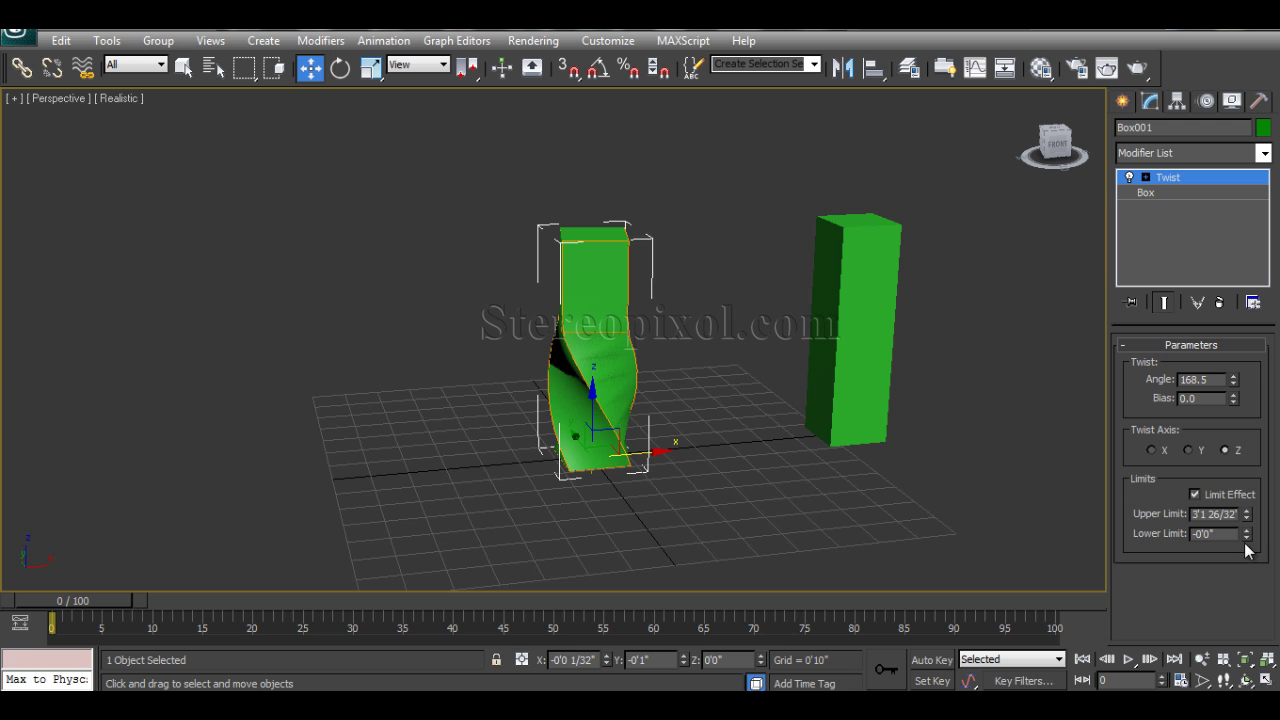
{"action": "middle_click_drag", "start_coordinate": [745, 433], "coordinate": [650, 410], "text": "alt"}
{"action": "mouse_move", "coordinate": [1246, 514]}
{"action": "left_mouse_down"}
{"action": "mouse_move", "coordinate": [1248, 472]}
{"action": "mouse_move", "coordinate": [1264, 542]}
{"action": "mouse_move", "coordinate": [1261, 529]}
{"action": "left_mouse_up"}
{"action": "middle_click_drag", "start_coordinate": [751, 469], "coordinate": [727, 488], "text": "alt"}
Step: Set the twist Upper Limit to 3'9 14/32" and Lower Limit to 1'6 8/32"
{"action": "left_click", "coordinate": [748, 486]}
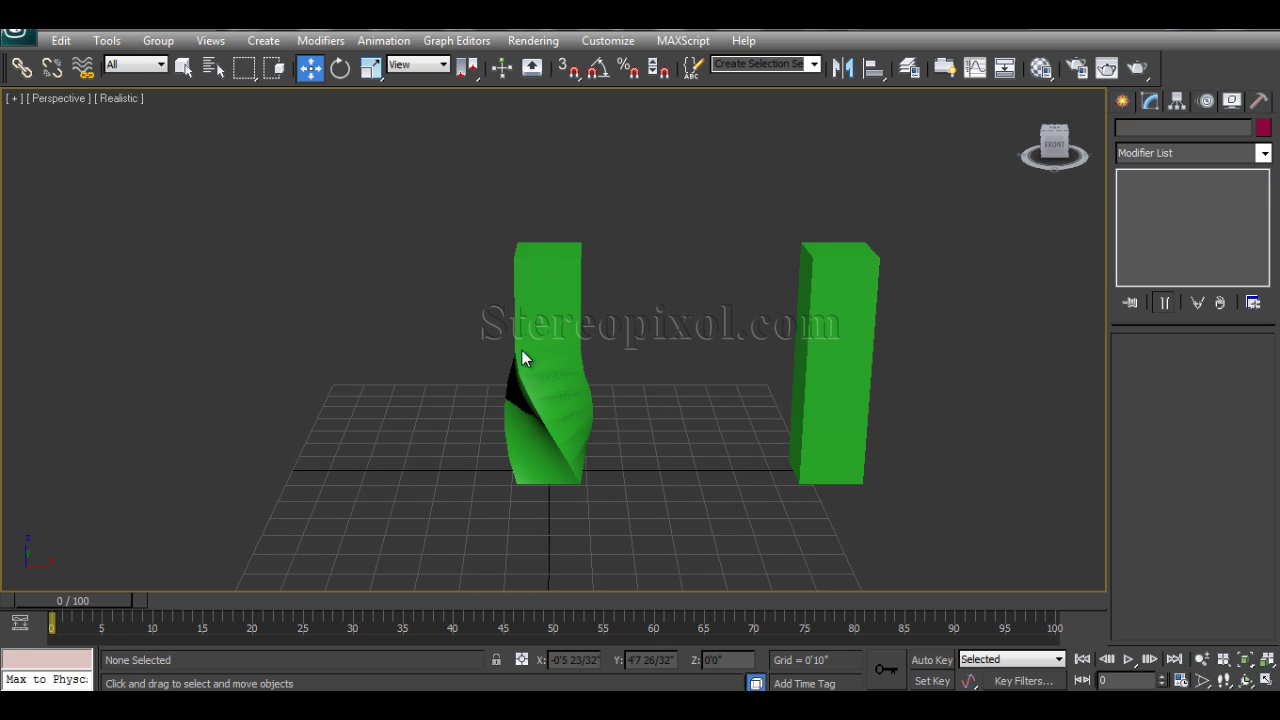
{"action": "middle_click_drag", "start_coordinate": [547, 402], "coordinate": [666, 436], "text": "alt"}
{"action": "left_click", "coordinate": [596, 397]}
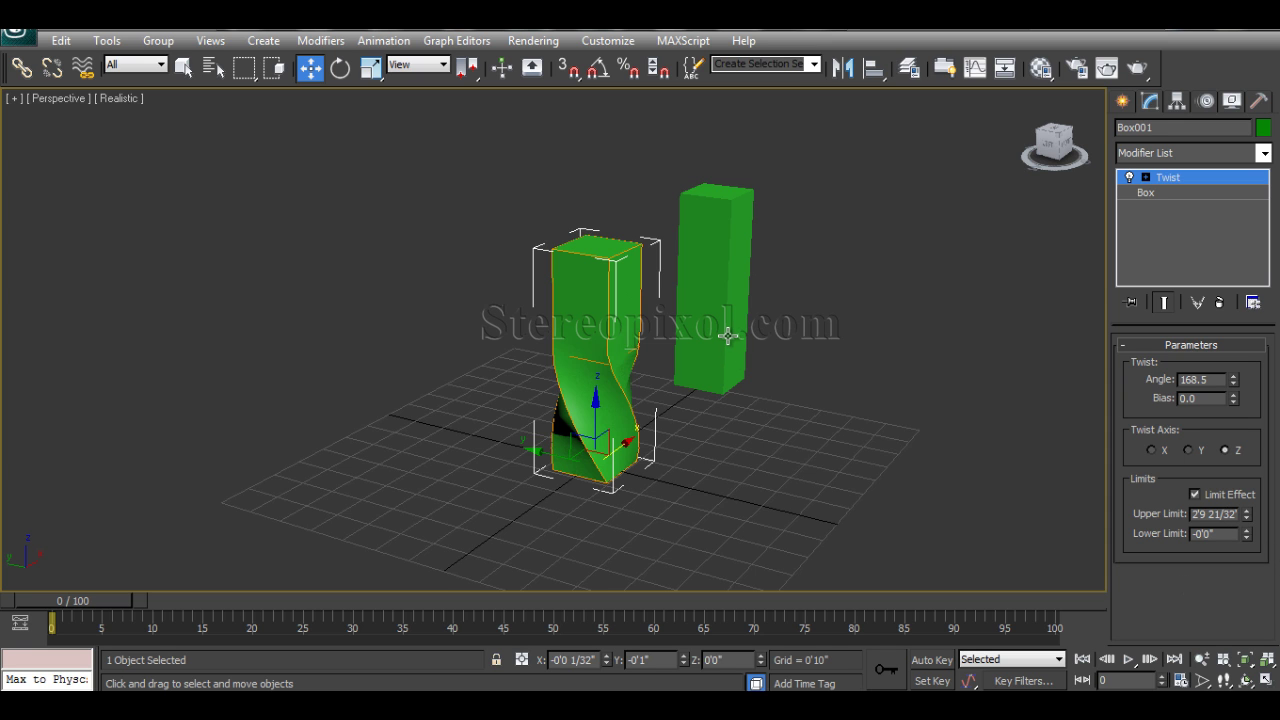
{"action": "middle_click_drag", "start_coordinate": [620, 449], "coordinate": [611, 401], "text": "alt"}
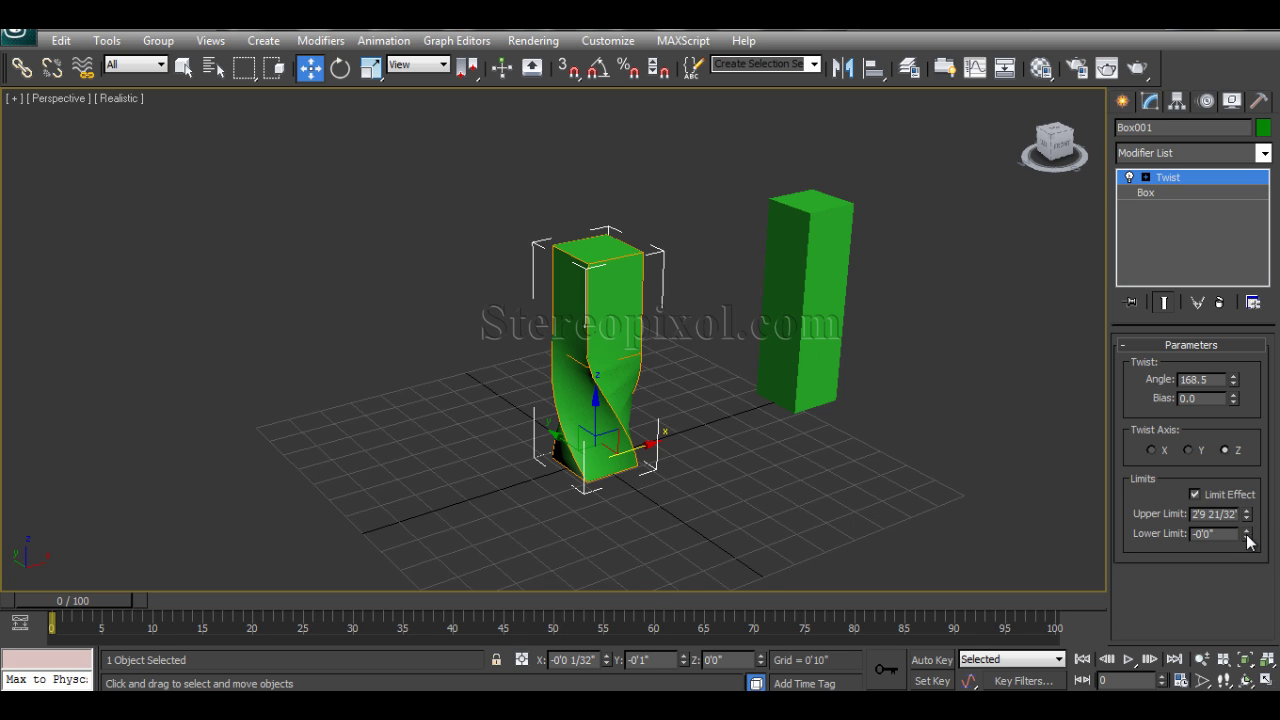
{"action": "left_click_drag", "start_coordinate": [1248, 524], "coordinate": [1257, 485]}
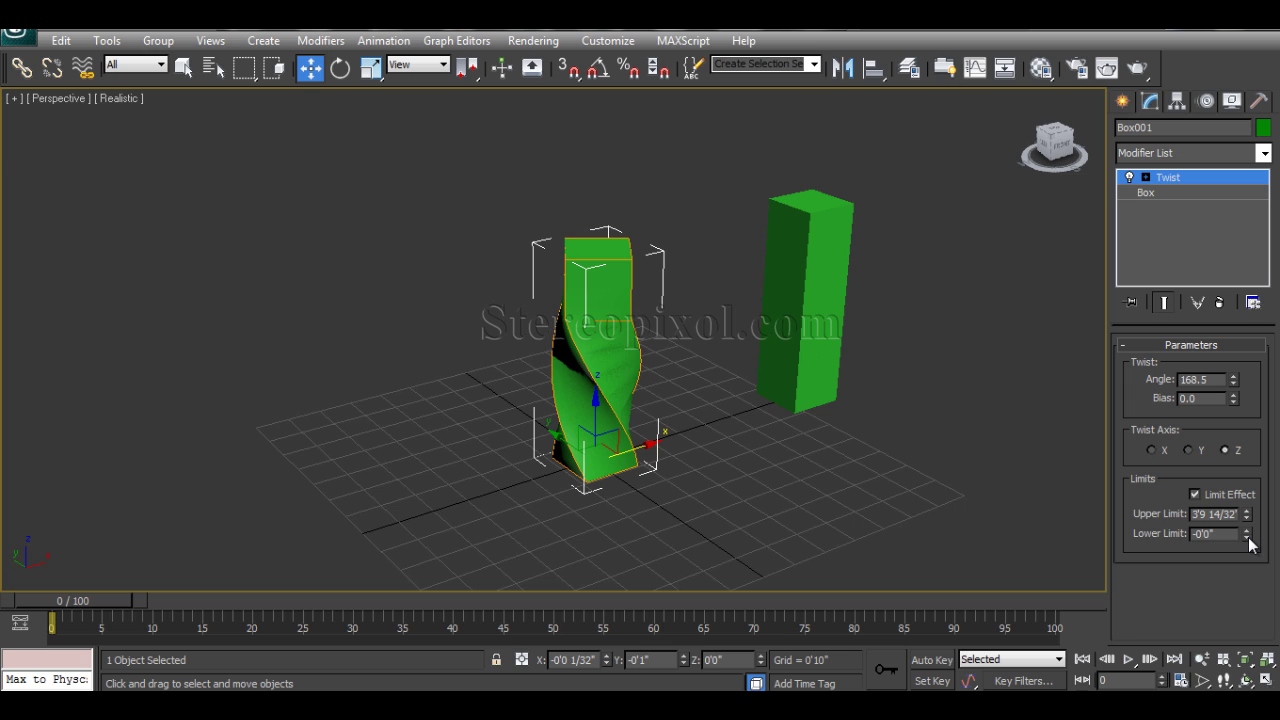
{"action": "left_click_drag", "start_coordinate": [1247, 540], "coordinate": [1278, 186]}
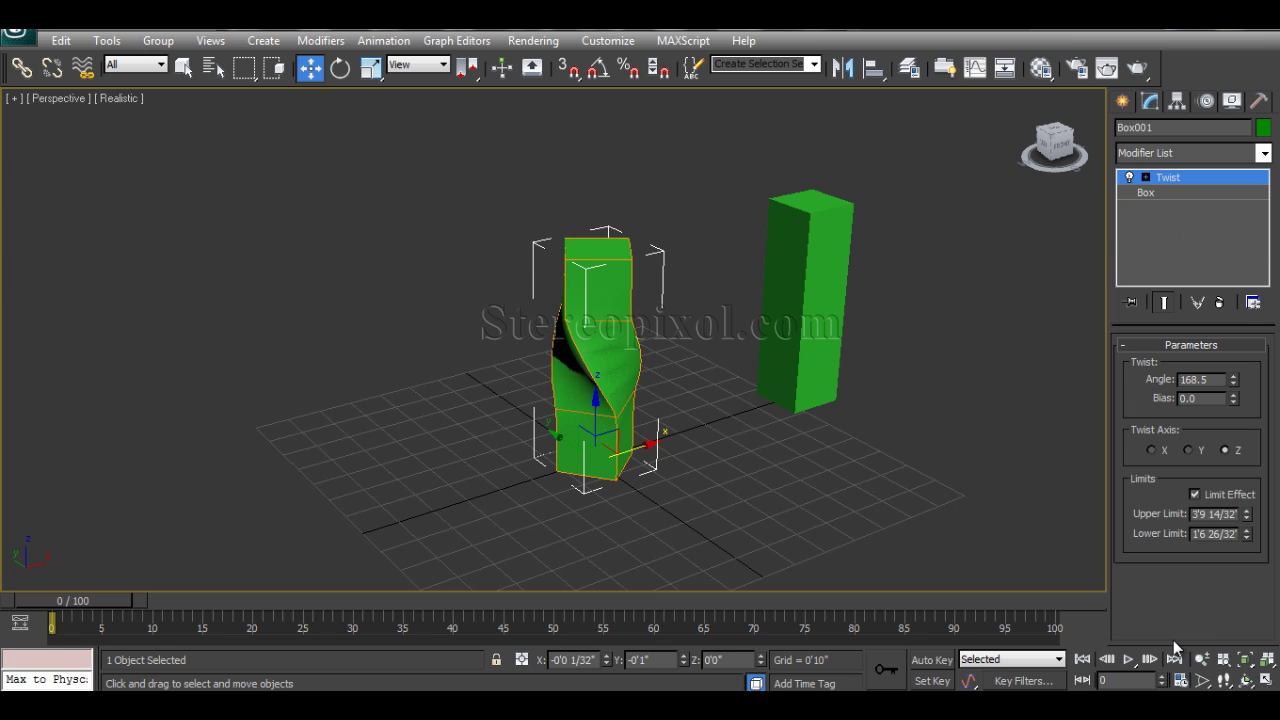
{"action": "left_click_drag", "start_coordinate": [1247, 540], "coordinate": [1247, 535]}
Step: Move Box001 left along X and Box002 toward the grid centre
{"action": "middle_click_drag", "start_coordinate": [777, 503], "coordinate": [660, 322], "text": "alt"}
{"action": "left_click", "coordinate": [712, 341]}
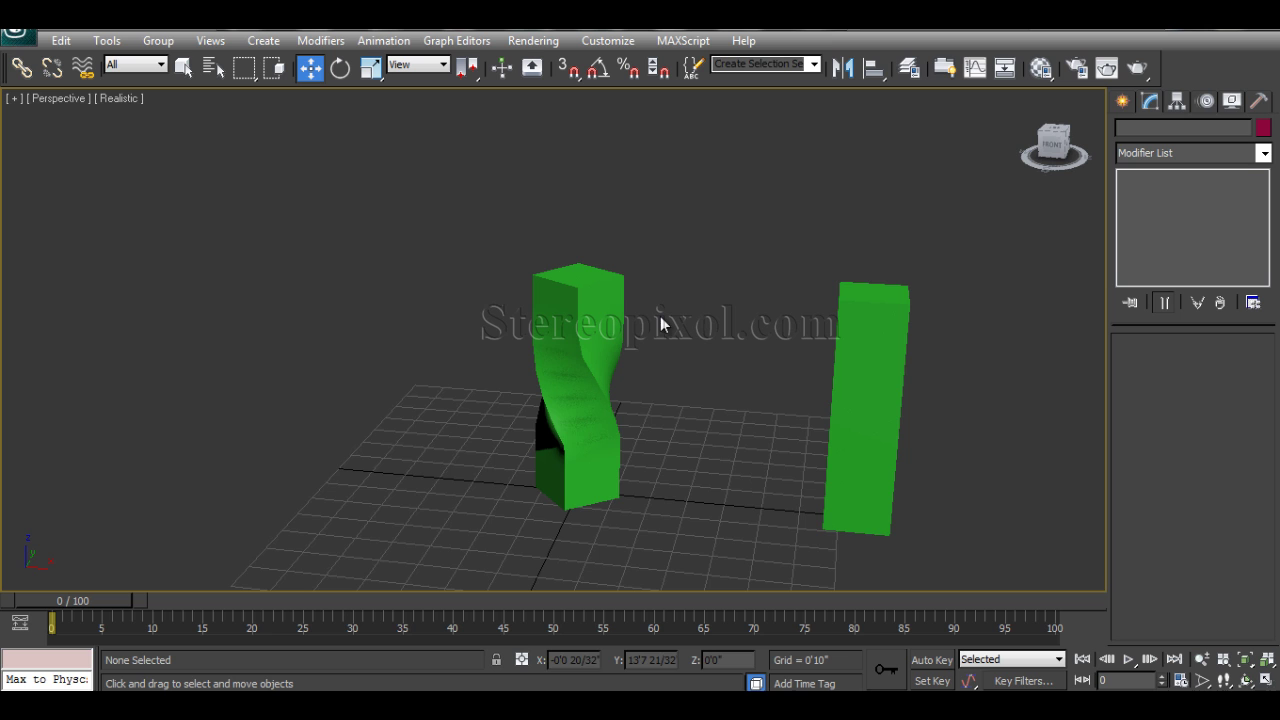
{"action": "middle_click_drag", "start_coordinate": [614, 429], "coordinate": [666, 423], "text": "alt"}
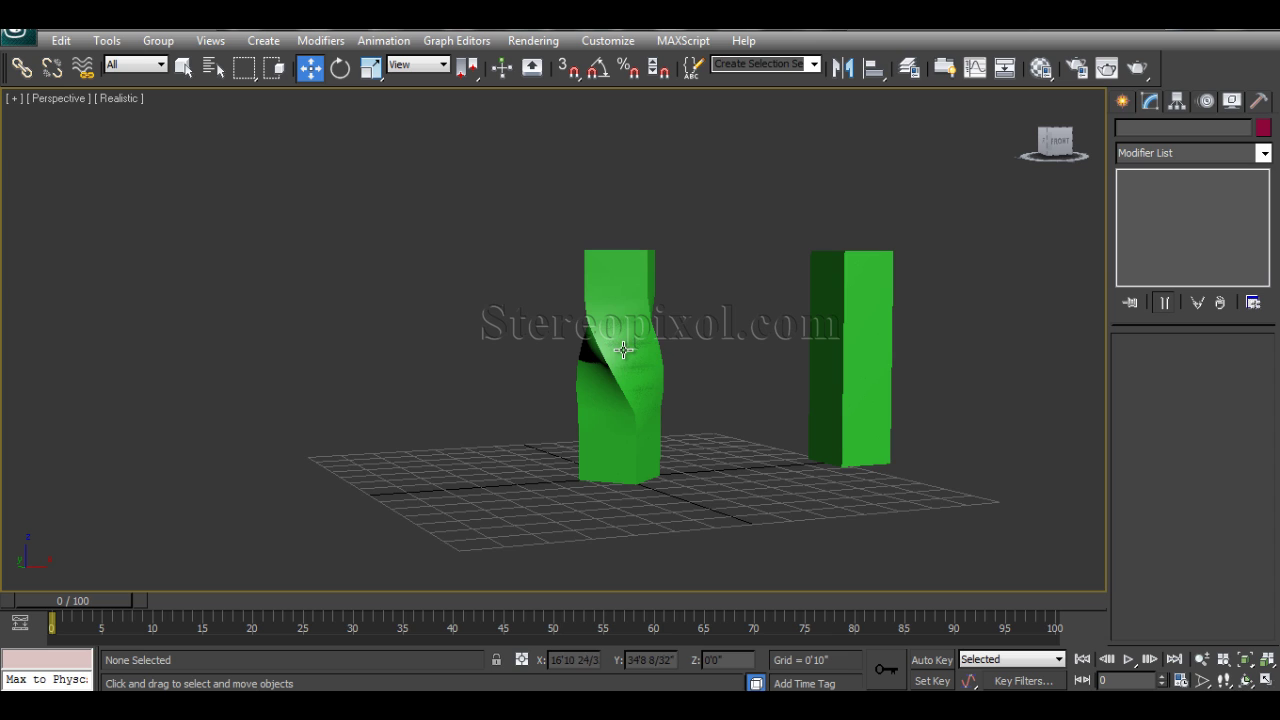
{"action": "left_click", "coordinate": [638, 460]}
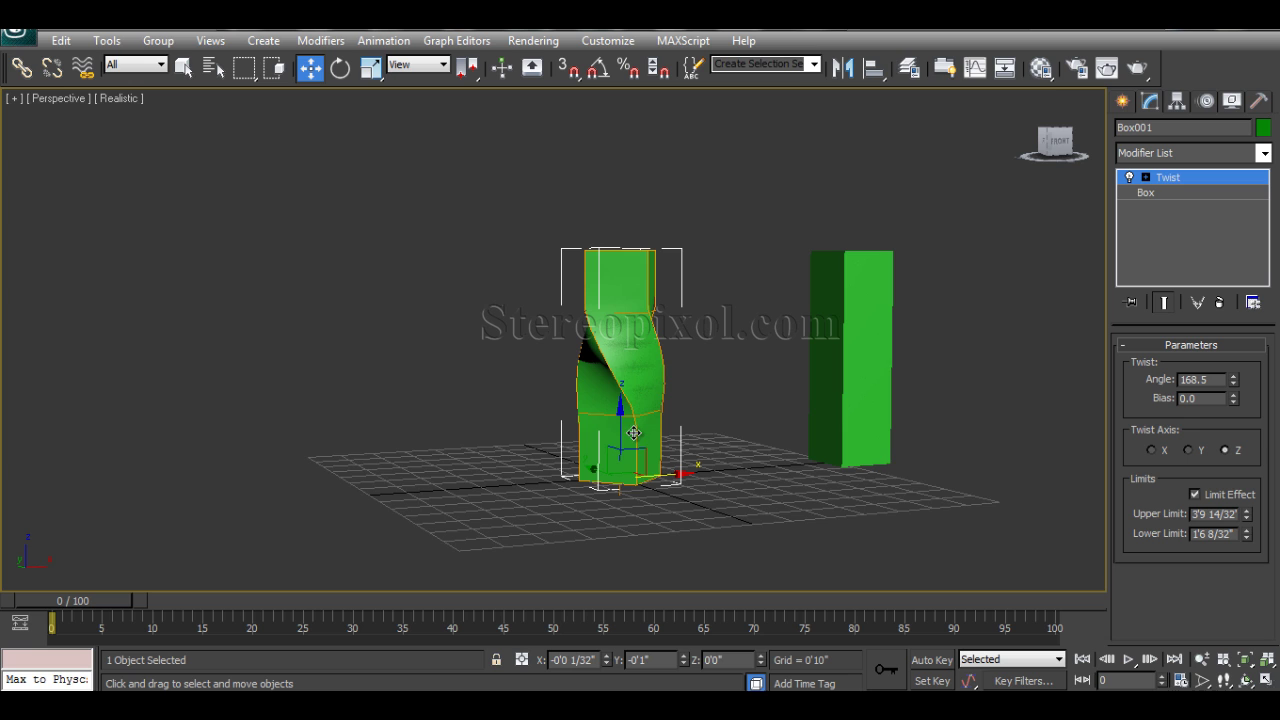
{"action": "middle_click_drag", "start_coordinate": [733, 471], "coordinate": [665, 503], "text": "alt"}
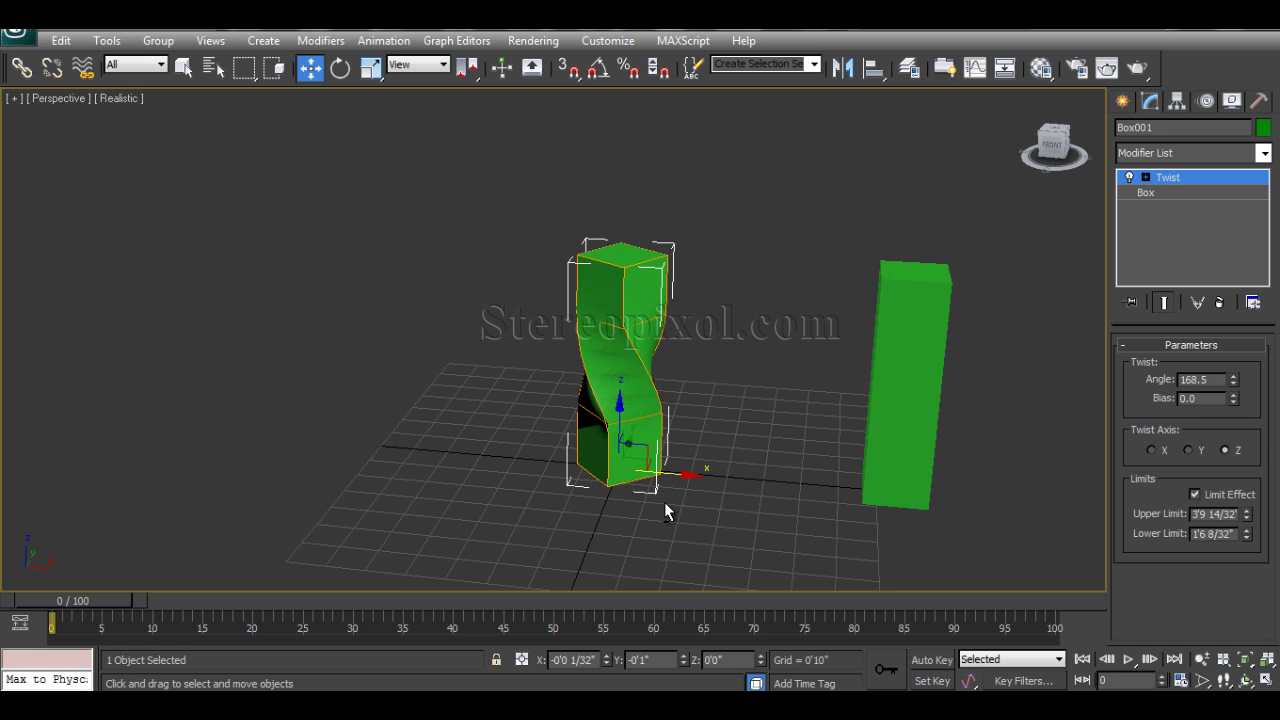
{"action": "left_click_drag", "start_coordinate": [683, 473], "coordinate": [460, 456]}
{"action": "left_click", "coordinate": [876, 474]}
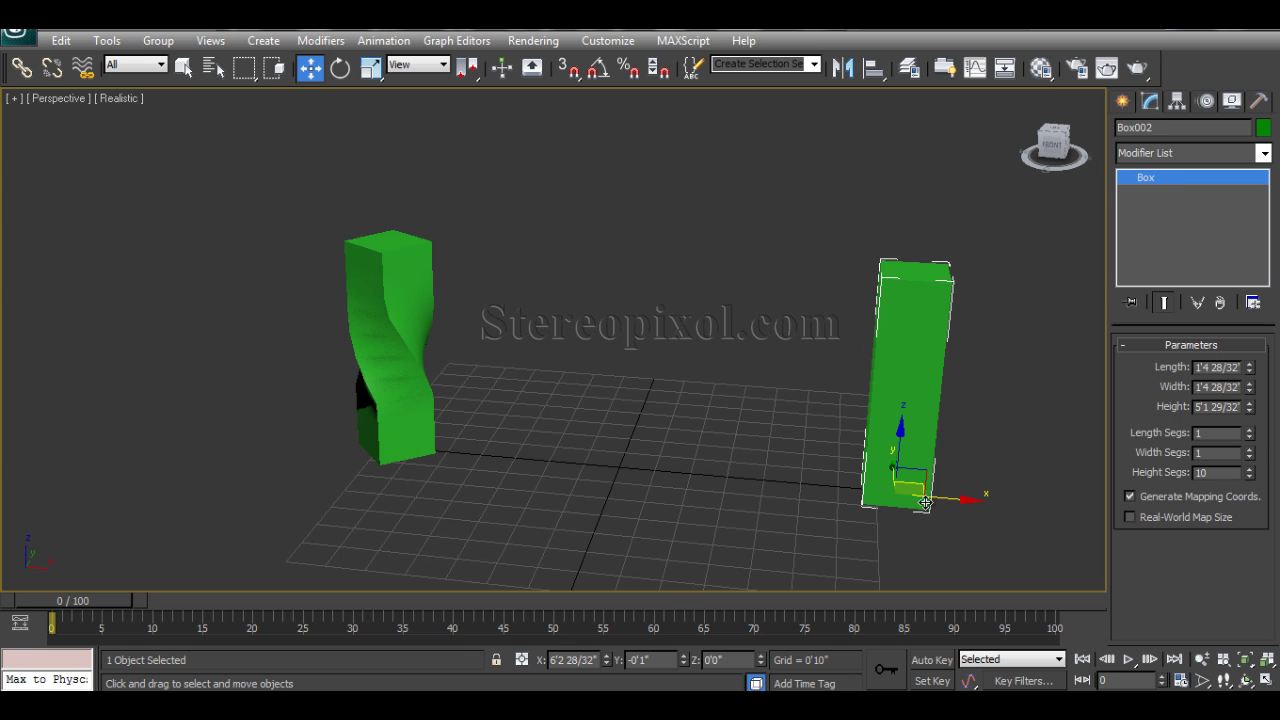
{"action": "left_click_drag", "start_coordinate": [969, 498], "coordinate": [689, 490]}
Step: Add a Taper modifier above Box002's Box in the modifier stack
{"action": "middle_click_drag", "start_coordinate": [752, 464], "coordinate": [762, 462], "text": "alt"}
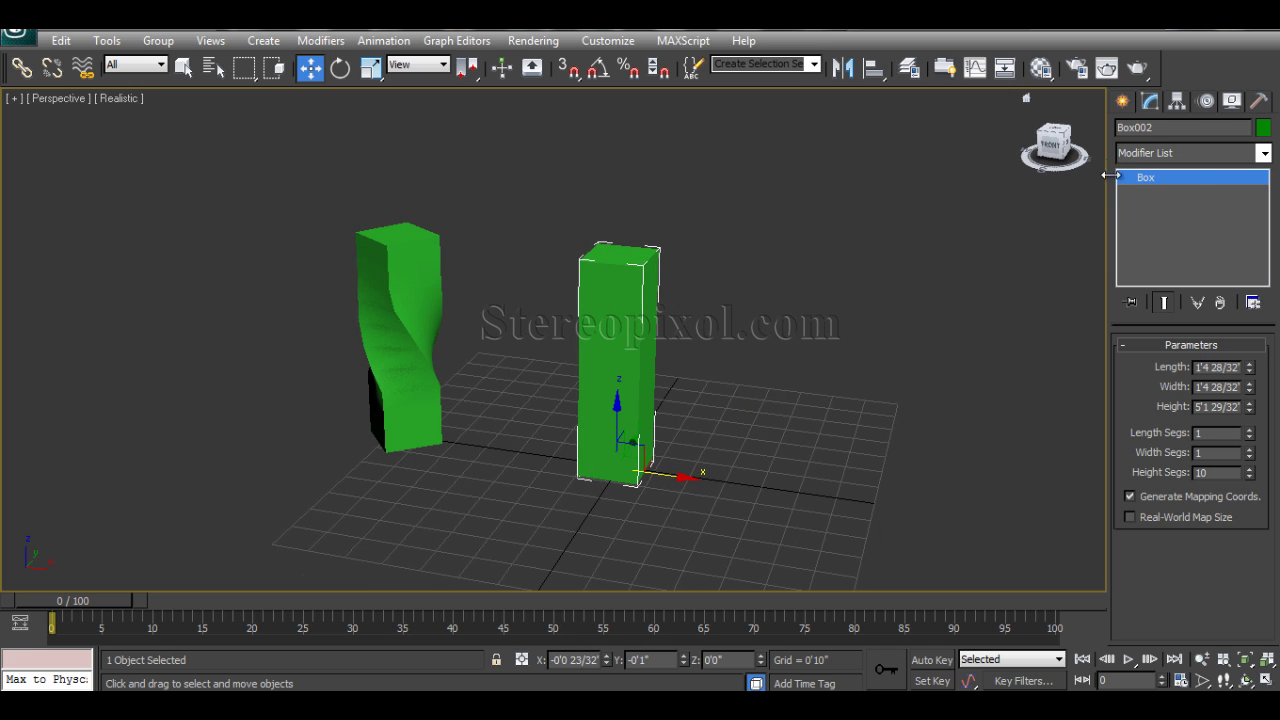
{"action": "left_click", "coordinate": [1199, 154]}
{"action": "key", "text": "t"}
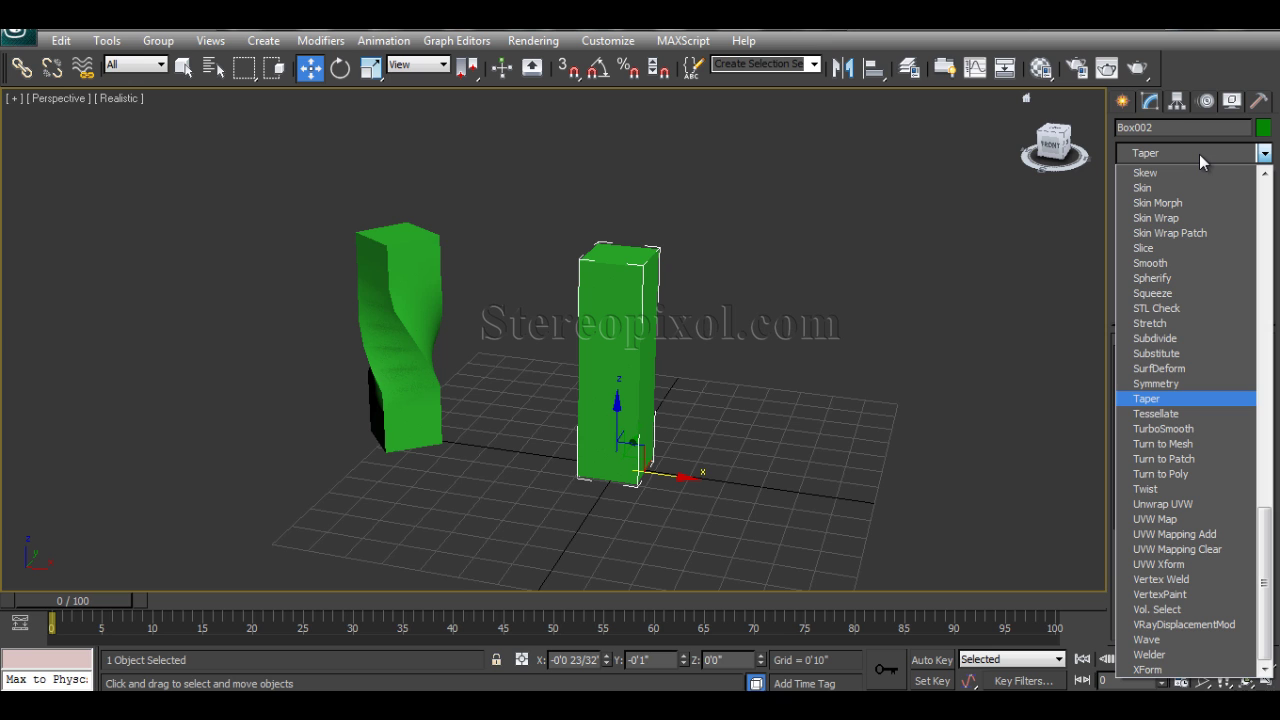
{"action": "left_click", "coordinate": [1150, 398]}
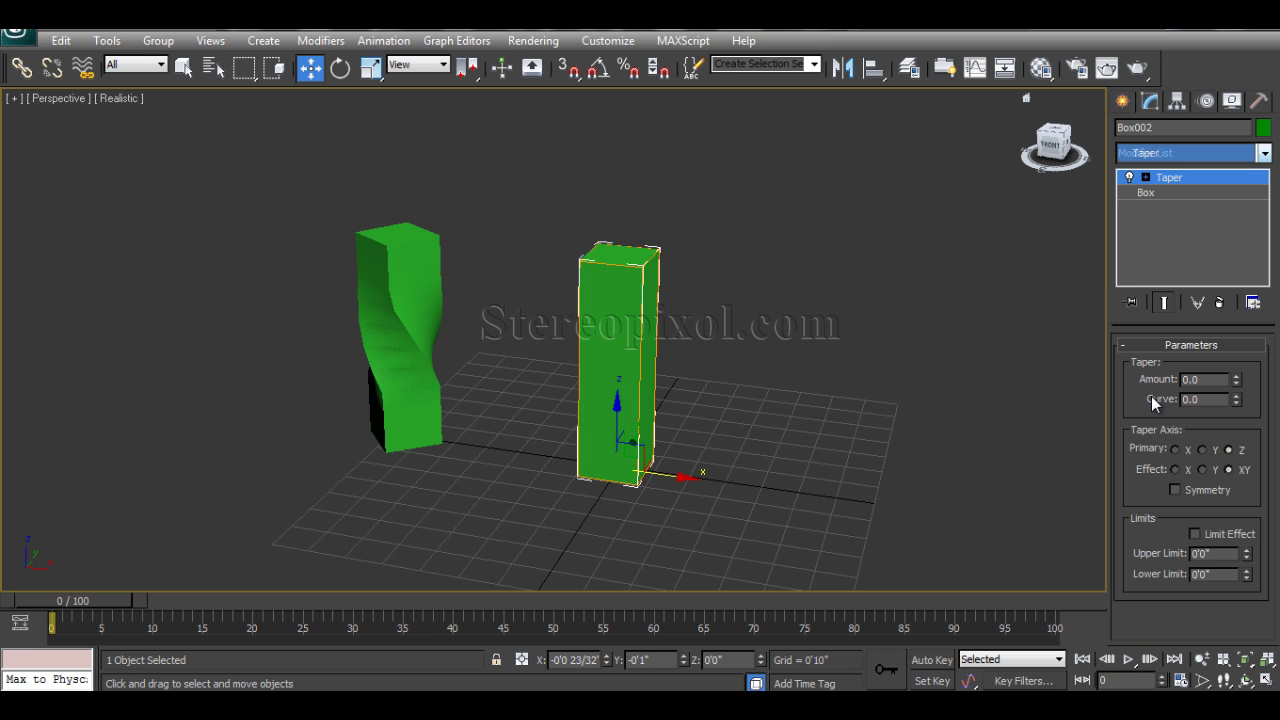
{"action": "middle_click_drag", "start_coordinate": [928, 436], "coordinate": [828, 491], "text": "alt"}
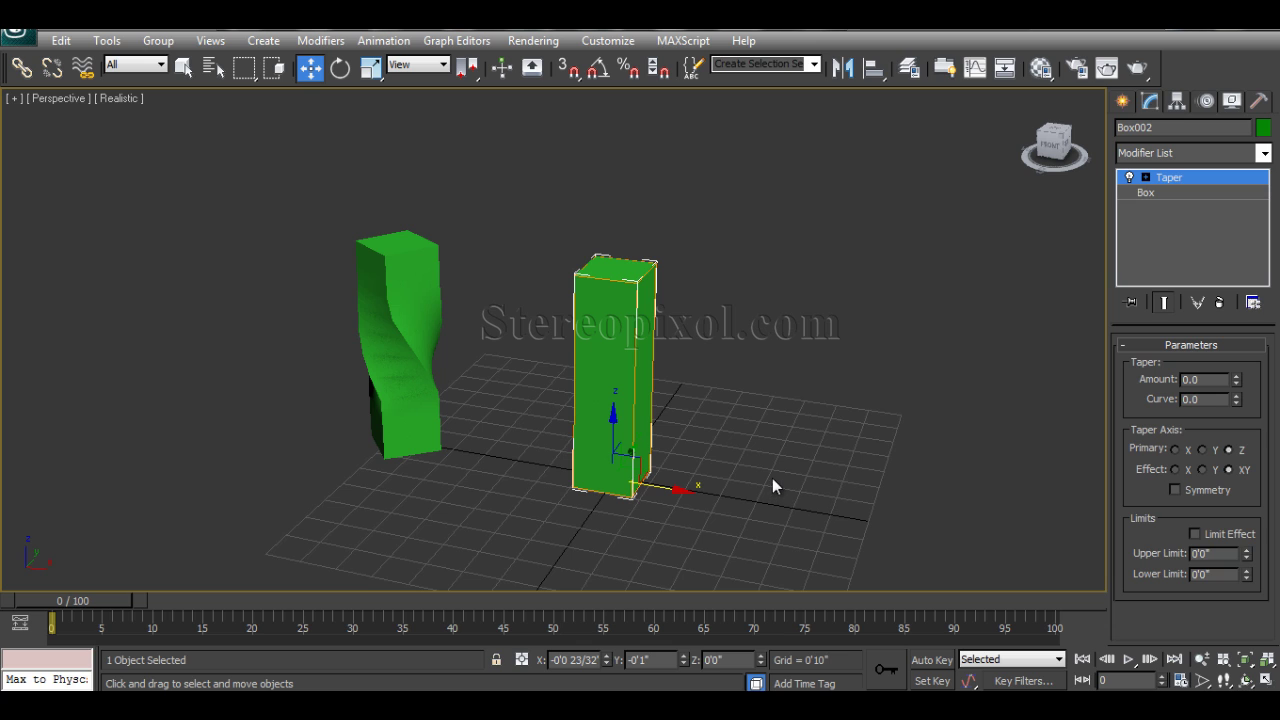
{"action": "left_click", "coordinate": [1157, 192]}
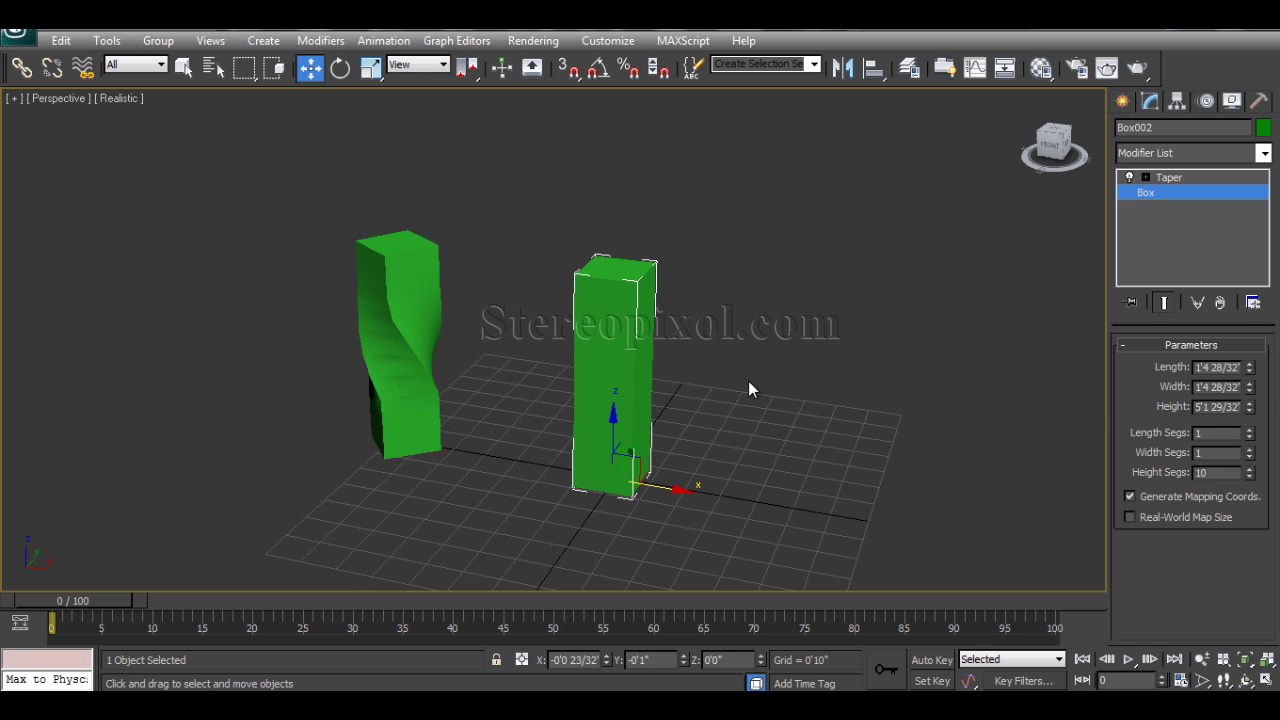
{"action": "left_click", "coordinate": [1219, 179]}
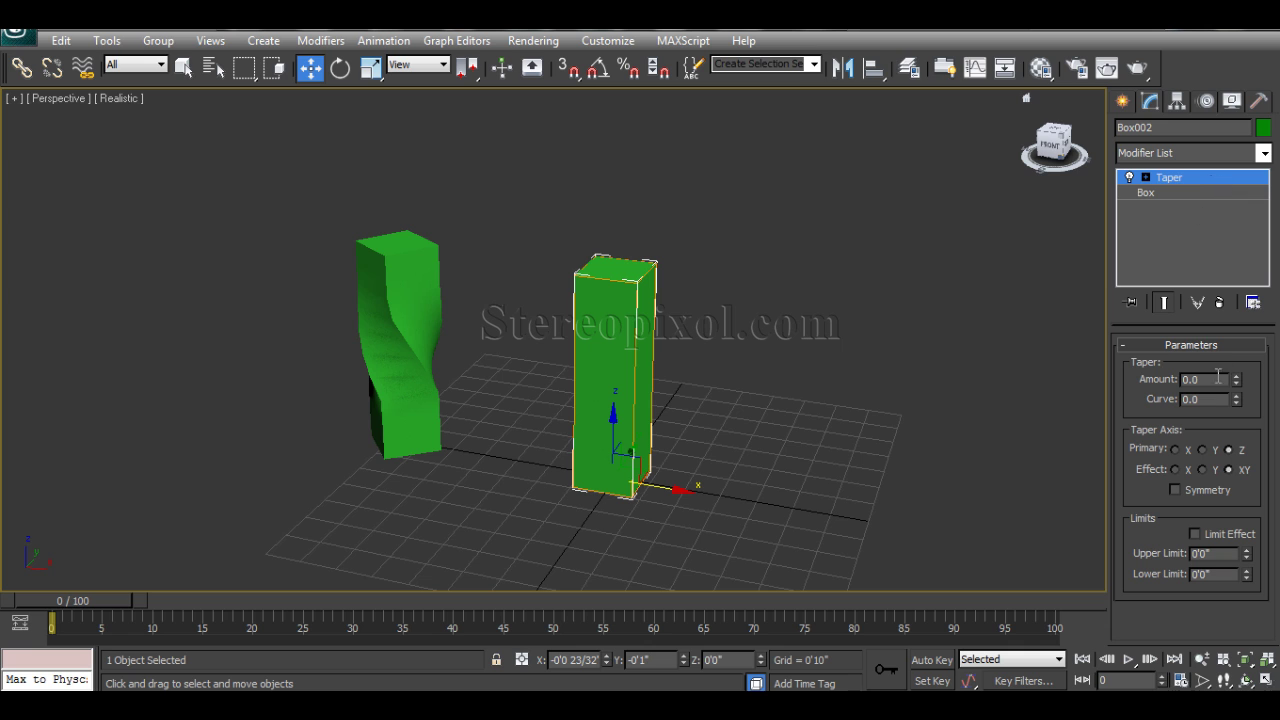
Step: Set Box002's Taper Amount to -0.6 with Curve -1.75, orbiting to inspect
{"action": "left_click_drag", "start_coordinate": [1237, 380], "coordinate": [1262, 530]}
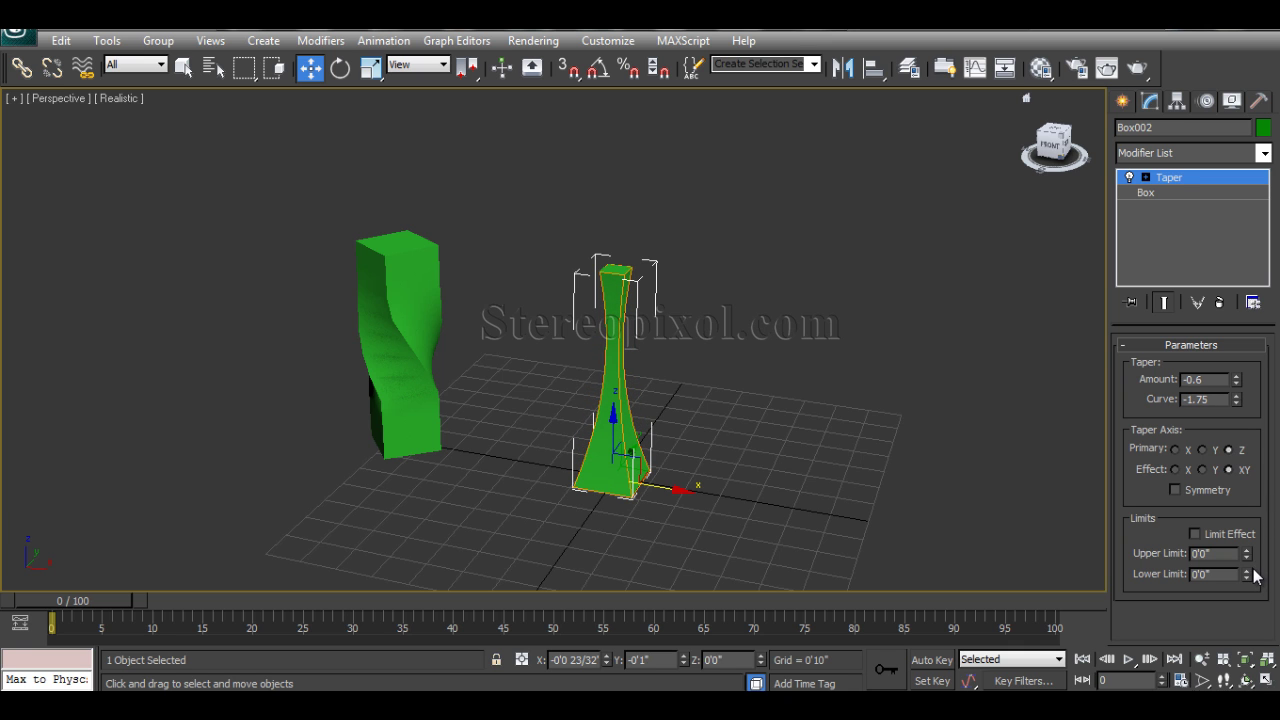
{"action": "middle_click_drag", "start_coordinate": [929, 434], "coordinate": [1046, 446], "text": "alt"}
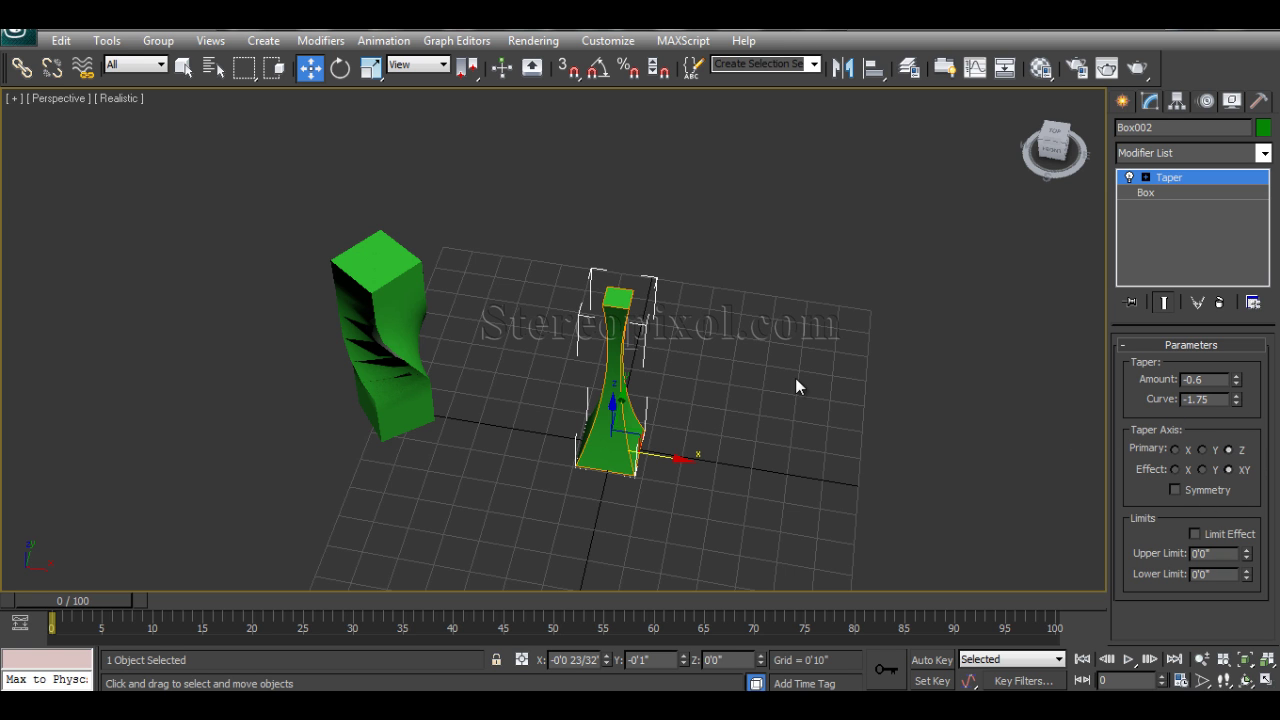
{"action": "middle_click_drag", "start_coordinate": [669, 341], "coordinate": [686, 400], "text": "alt"}
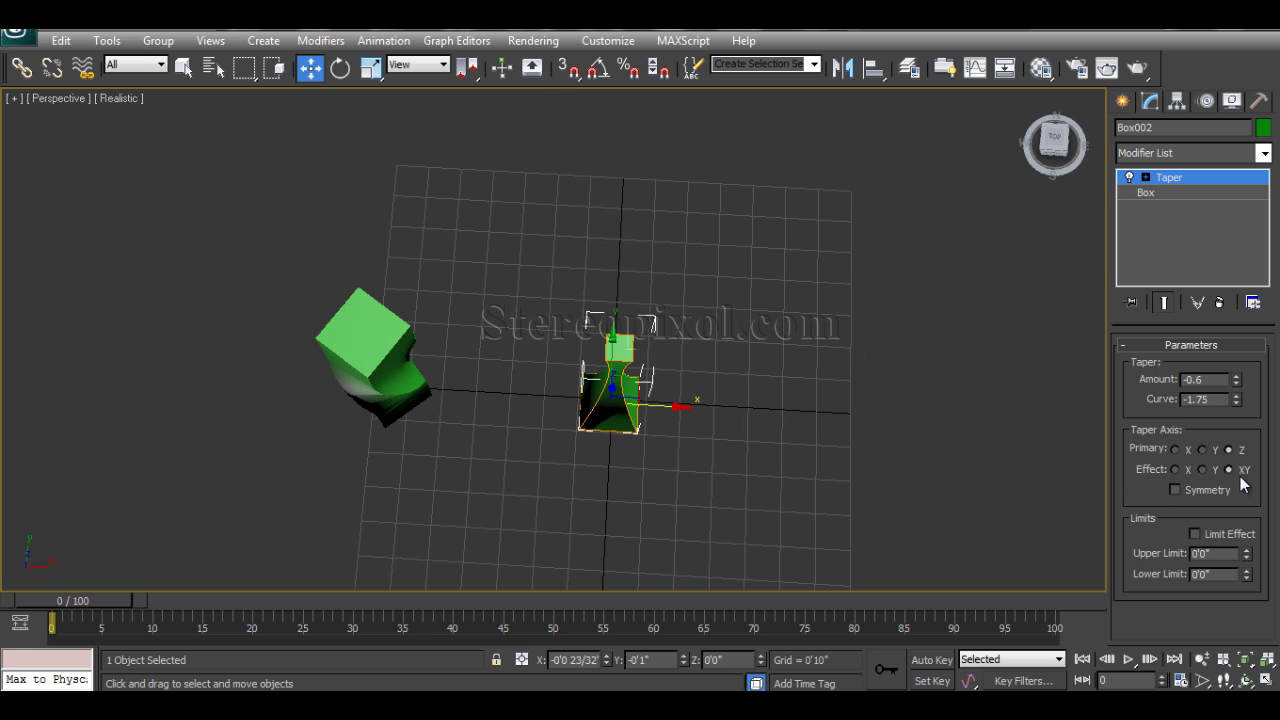
{"action": "middle_click_drag", "start_coordinate": [620, 458], "coordinate": [645, 355], "text": "alt"}
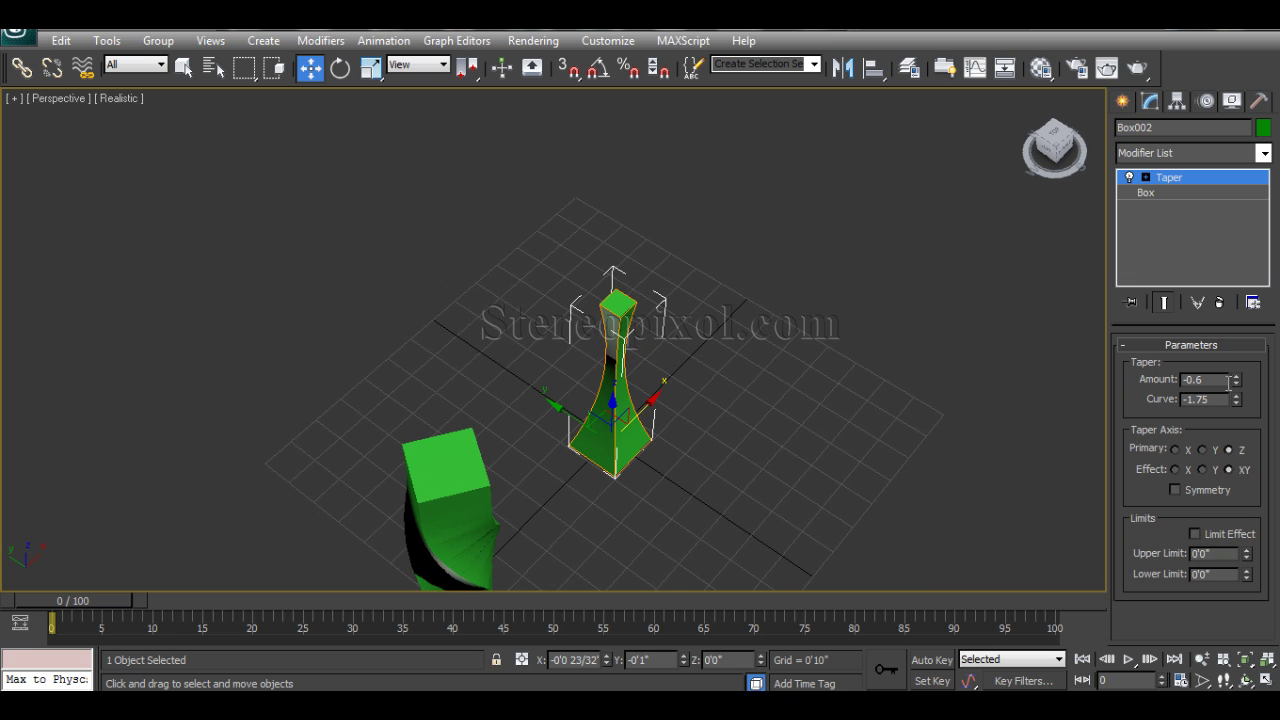
{"action": "left_click_drag", "start_coordinate": [1238, 388], "coordinate": [1252, 334]}
Step: Switch the taper effect axis to X and deepen the Amount to -0.64
{"action": "left_click", "coordinate": [1202, 470]}
{"action": "middle_click_drag", "start_coordinate": [799, 424], "coordinate": [705, 455], "text": "alt"}
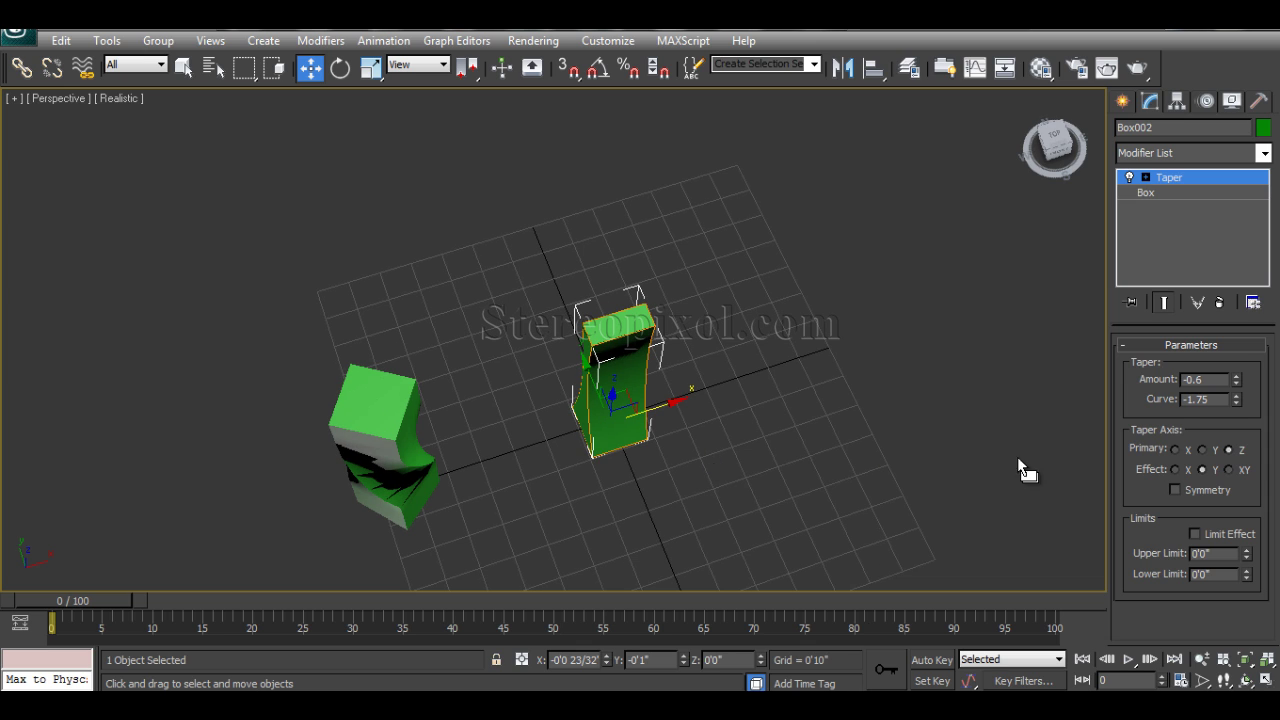
{"action": "mouse_move", "coordinate": [1240, 385]}
{"action": "left_mouse_down"}
{"action": "mouse_move", "coordinate": [1238, 370]}
{"action": "mouse_move", "coordinate": [1240, 398]}
{"action": "mouse_move", "coordinate": [1236, 362]}
{"action": "left_mouse_up"}
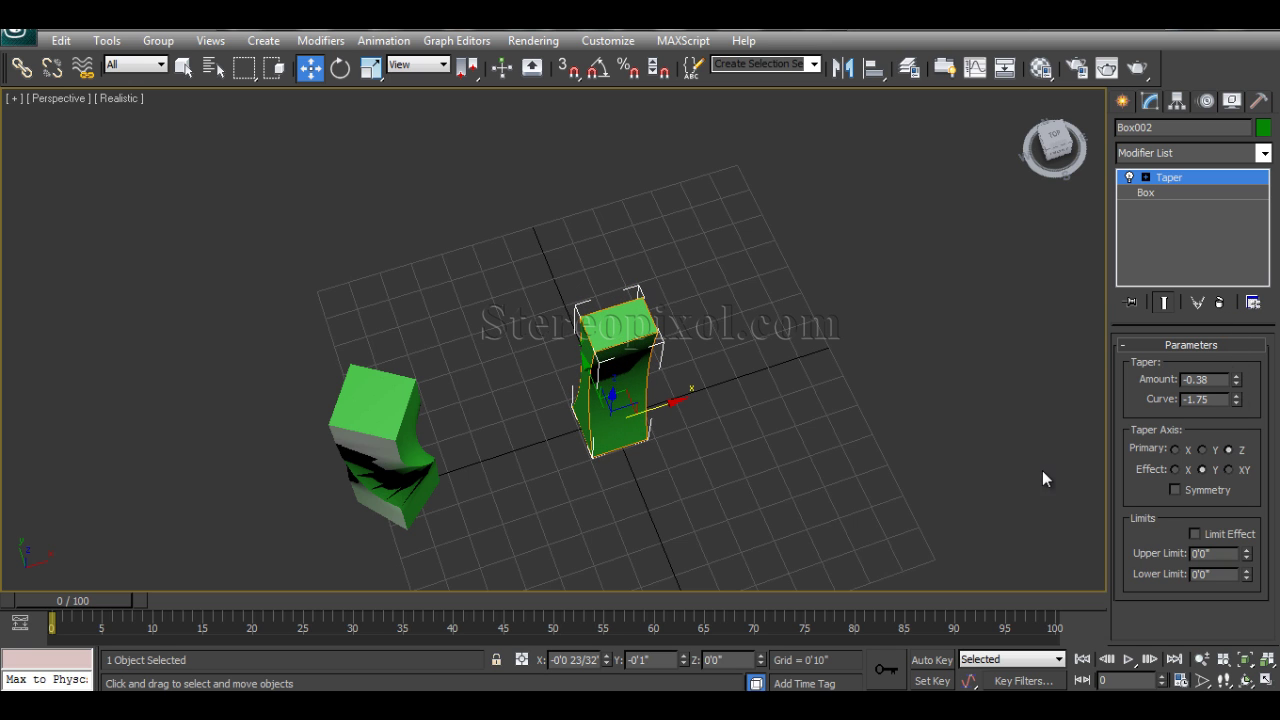
{"action": "middle_click_drag", "start_coordinate": [761, 483], "coordinate": [814, 463], "text": "alt"}
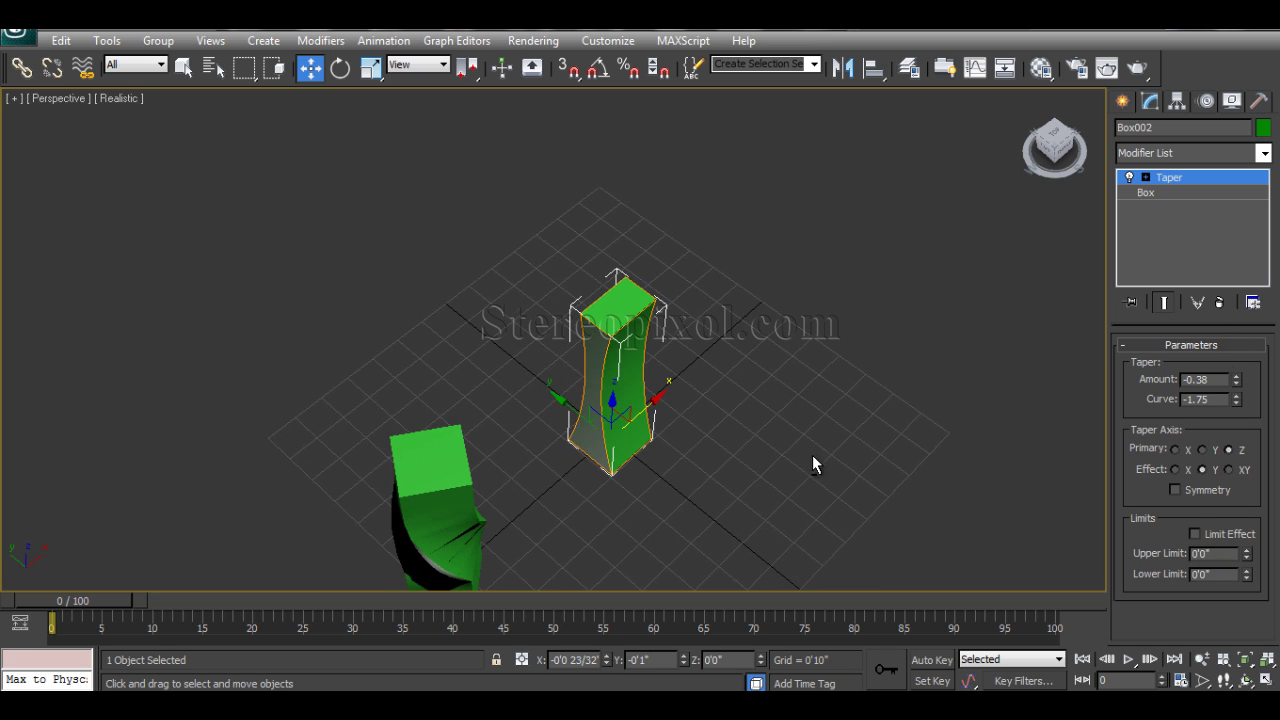
{"action": "left_click", "coordinate": [1185, 470]}
{"action": "middle_click_drag", "start_coordinate": [746, 329], "coordinate": [712, 345], "text": "alt"}
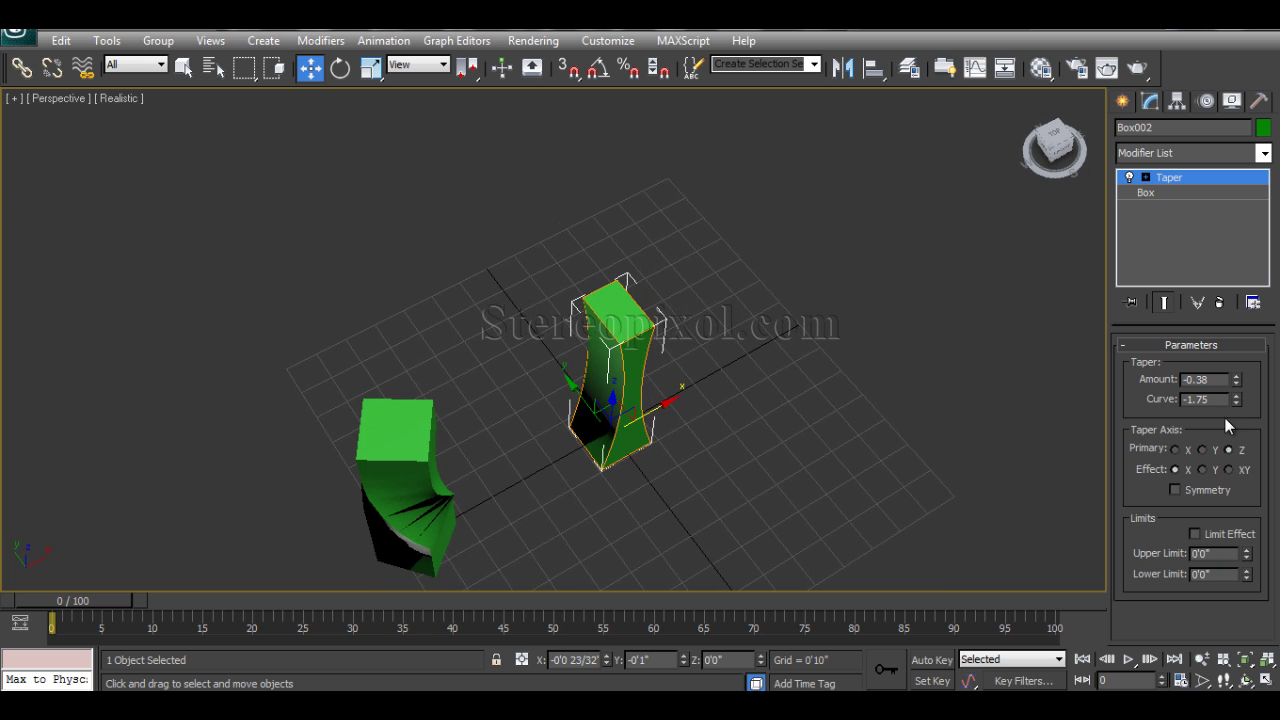
{"action": "left_click_drag", "start_coordinate": [1238, 388], "coordinate": [1240, 402]}
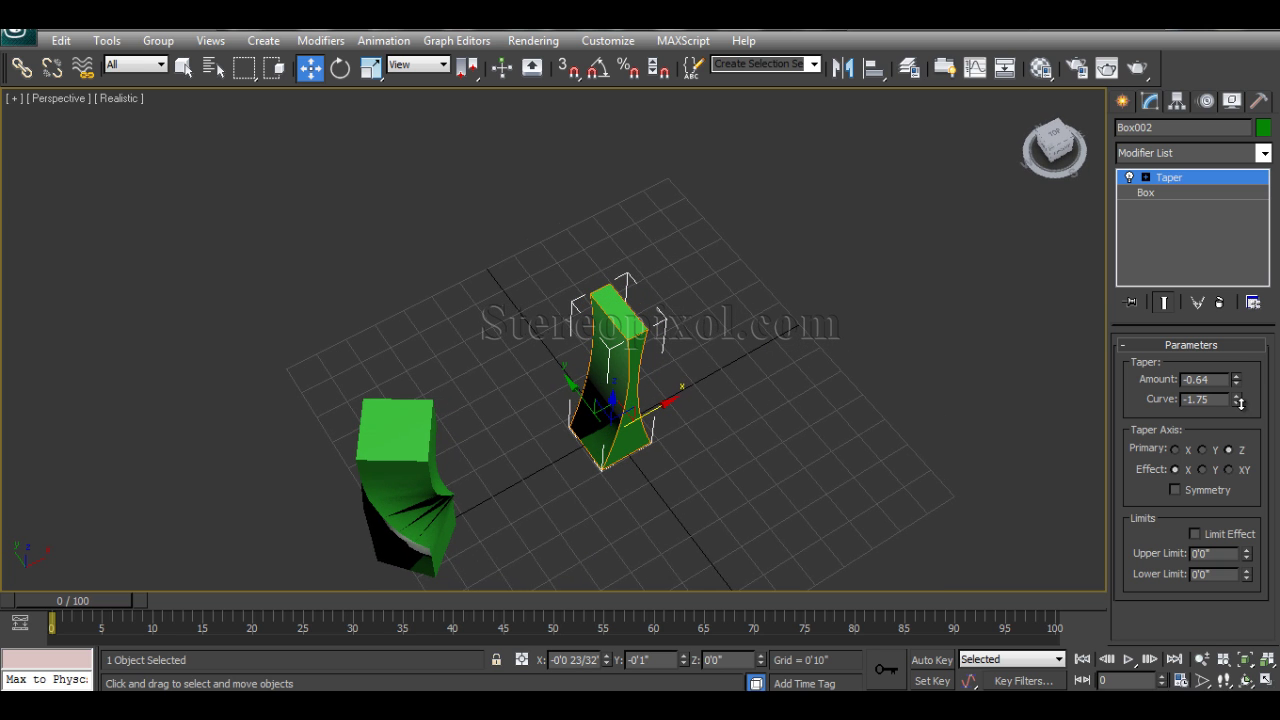
{"action": "middle_click_drag", "start_coordinate": [674, 485], "coordinate": [712, 474], "text": "alt"}
{"action": "mouse_move", "coordinate": [684, 346]}
{"action": "left_mouse_down", "text": "shift"}
{"action": "mouse_move", "coordinate": [277, 451]}
{"action": "mouse_move", "coordinate": [371, 551]}
{"action": "mouse_move", "coordinate": [450, 552]}
{"action": "left_mouse_up", "text": "shift"}
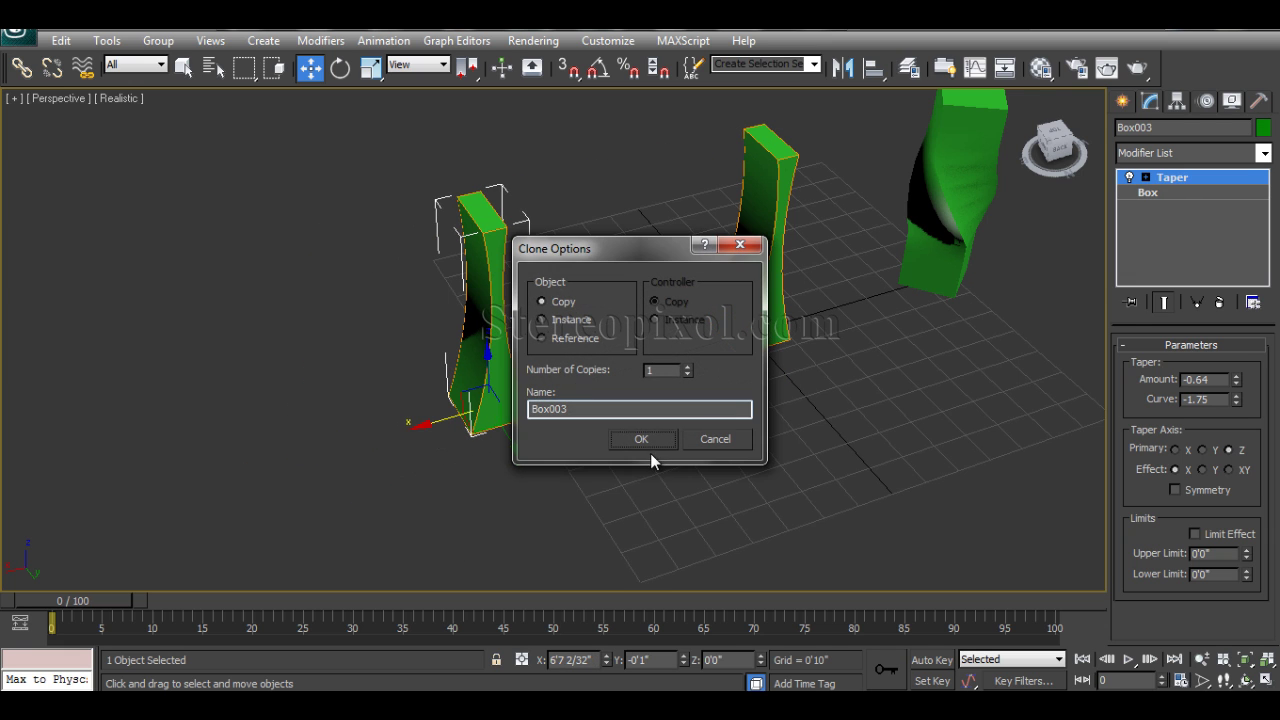
{"action": "left_click", "coordinate": [645, 437]}
{"action": "left_click", "coordinate": [766, 258], "text": "ctrl"}
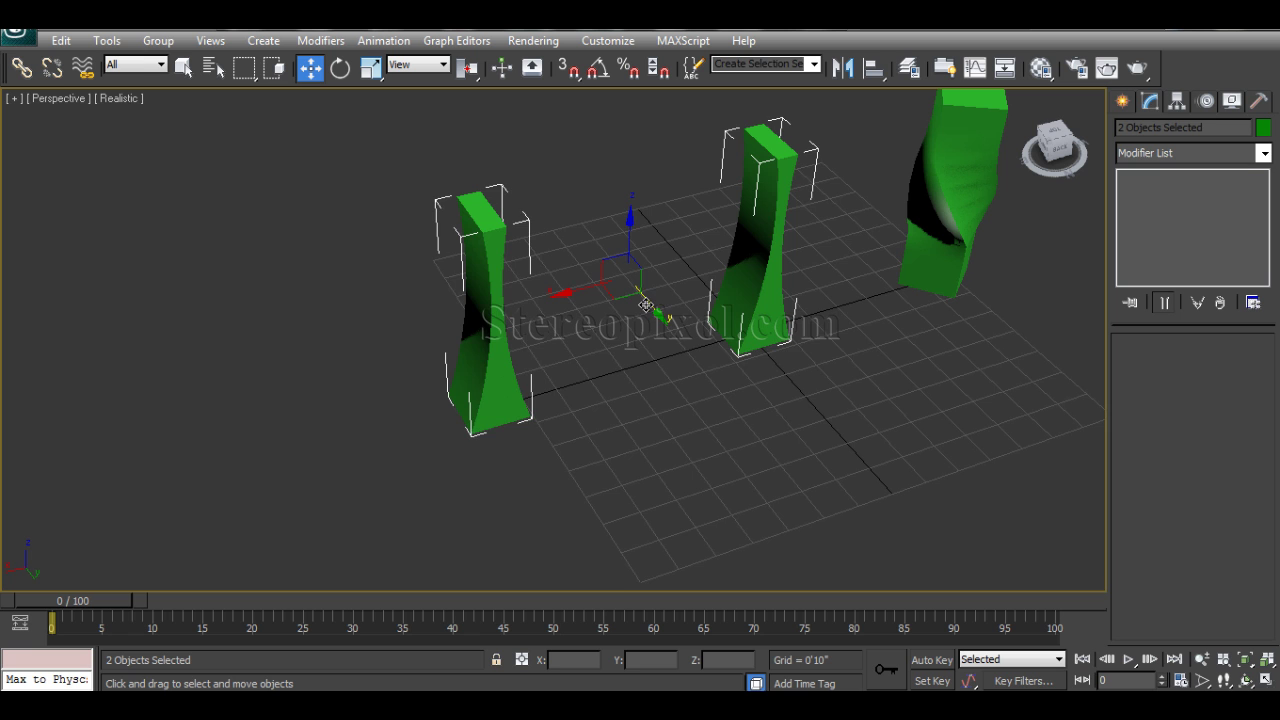
{"action": "left_click_drag", "start_coordinate": [645, 305], "coordinate": [786, 460], "text": "shift"}
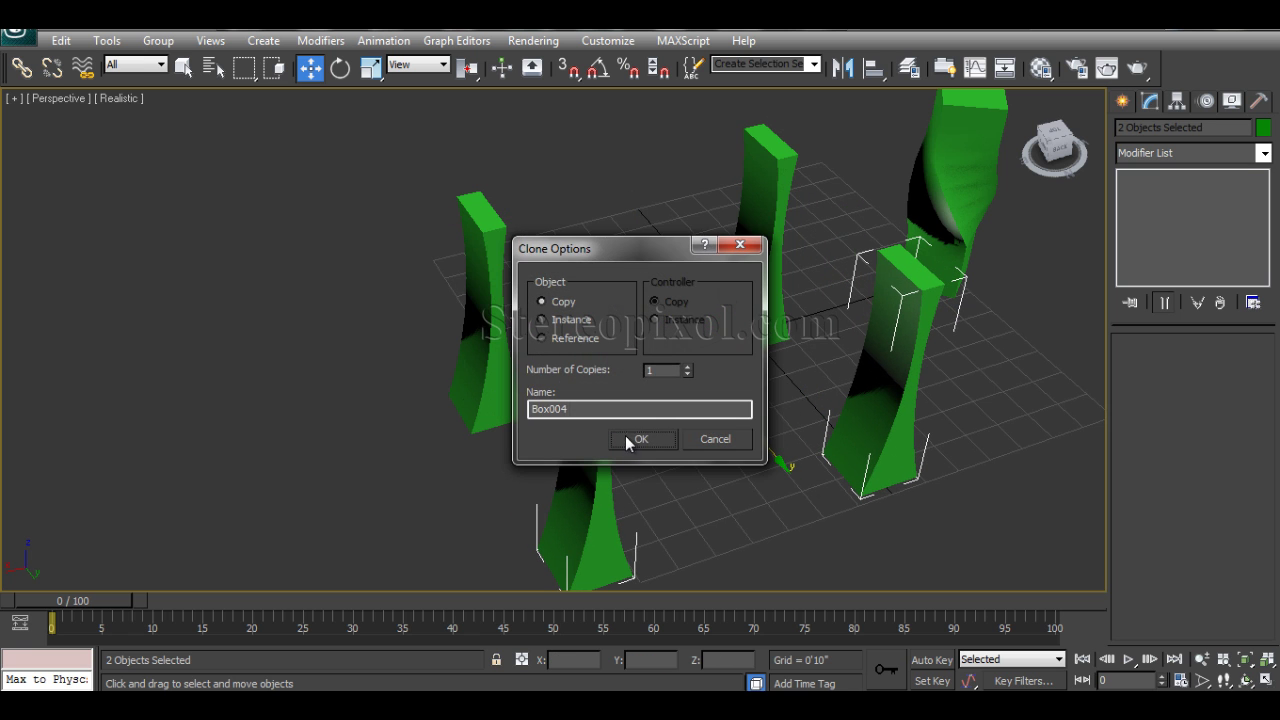
{"action": "left_click", "coordinate": [642, 440]}
{"action": "mouse_move", "coordinate": [650, 443]}
{"action": "middle_mouse_down", "text": "alt"}
{"action": "mouse_move", "coordinate": [576, 432]}
{"action": "mouse_move", "coordinate": [614, 427]}
{"action": "middle_mouse_up", "text": "alt"}
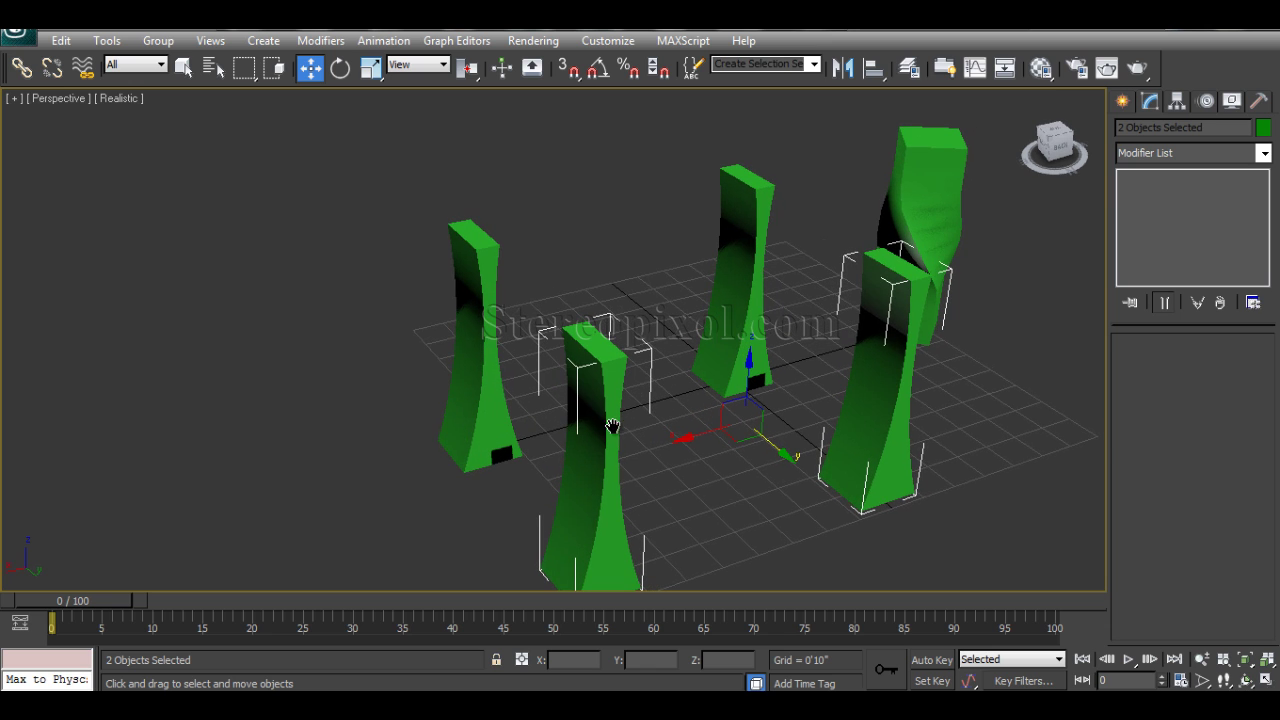
{"action": "key", "text": "ctrl+z"}
{"action": "key", "text": "ctrl+z"}
{"action": "key", "text": "ctrl+z"}
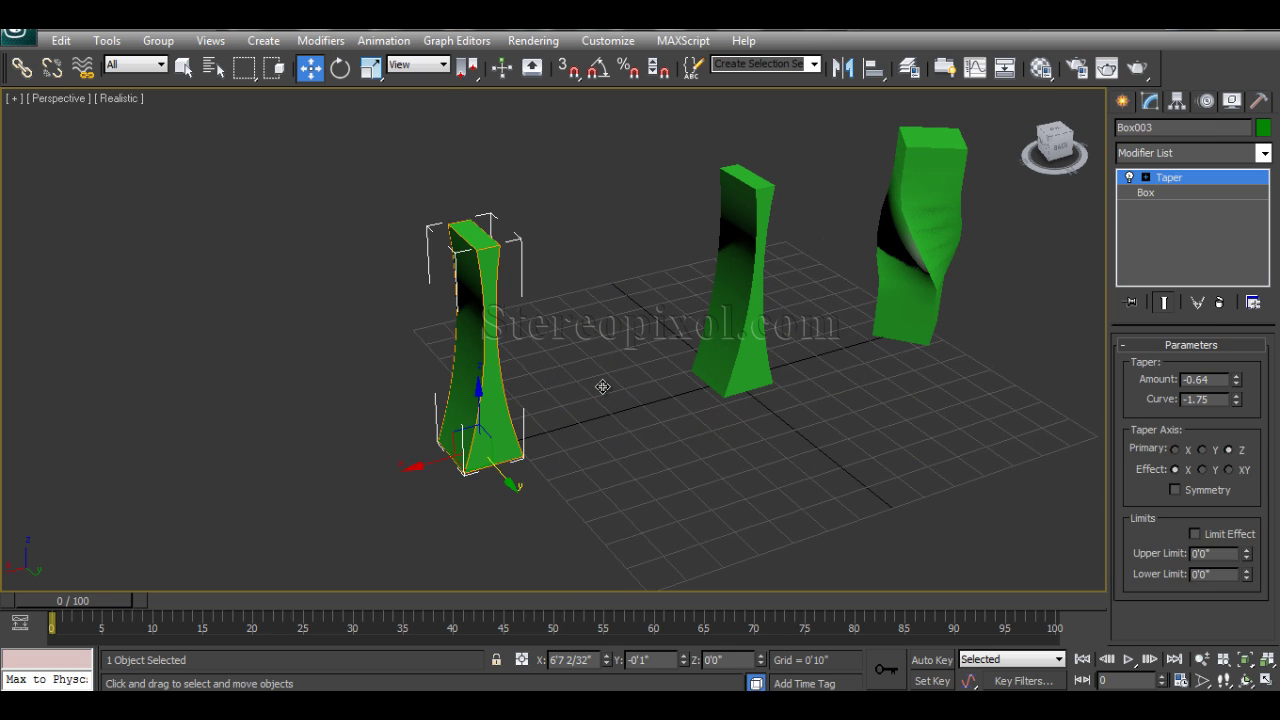
{"action": "left_click", "coordinate": [706, 453]}
{"action": "middle_click_drag", "start_coordinate": [706, 453], "coordinate": [514, 402], "text": "alt"}
{"action": "left_click", "coordinate": [514, 402]}
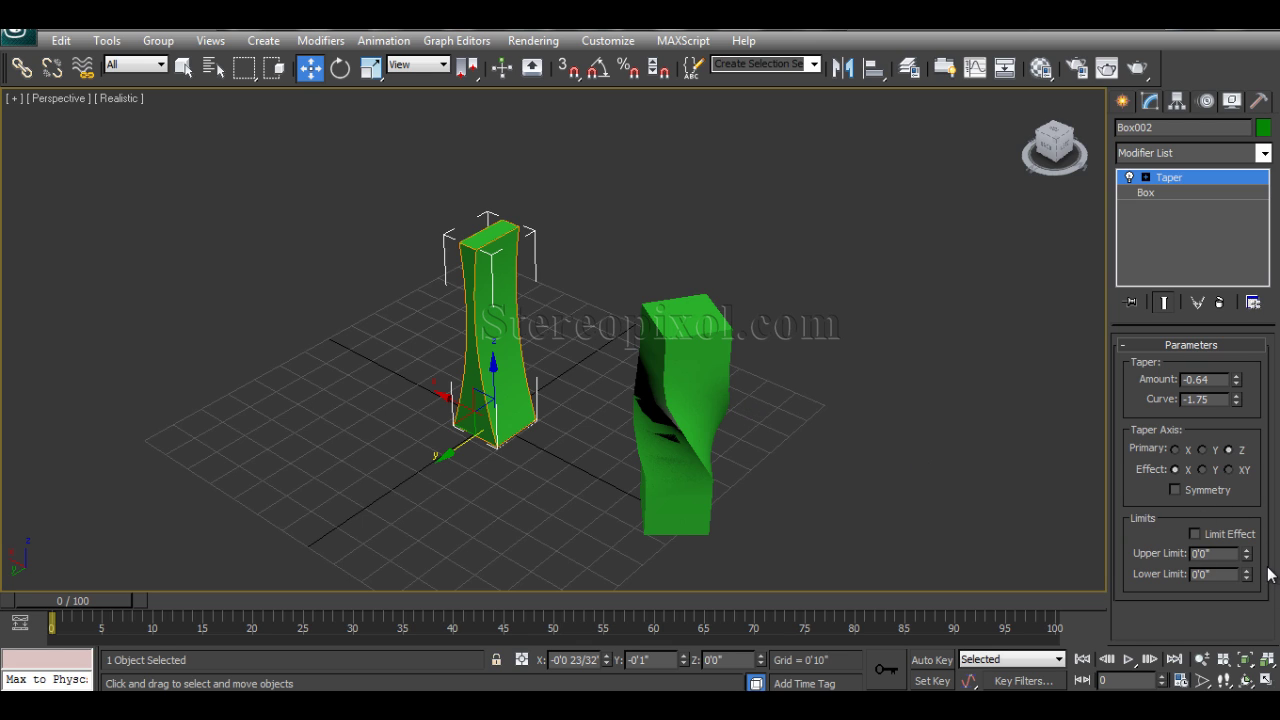
Step: Limit Box002's taper effect to between 1'3 3/32" (lower) and 3'9 14/32" (upper)
{"action": "left_click", "coordinate": [690, 390]}
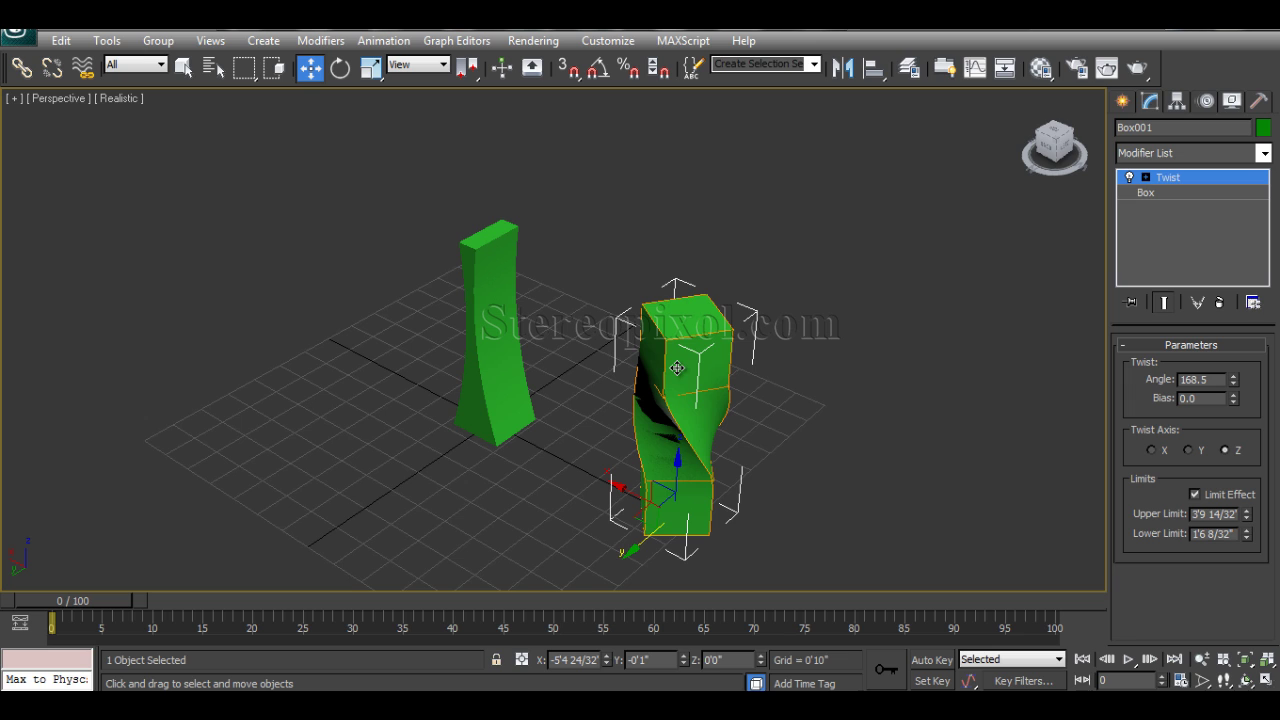
{"action": "left_click", "coordinate": [500, 344]}
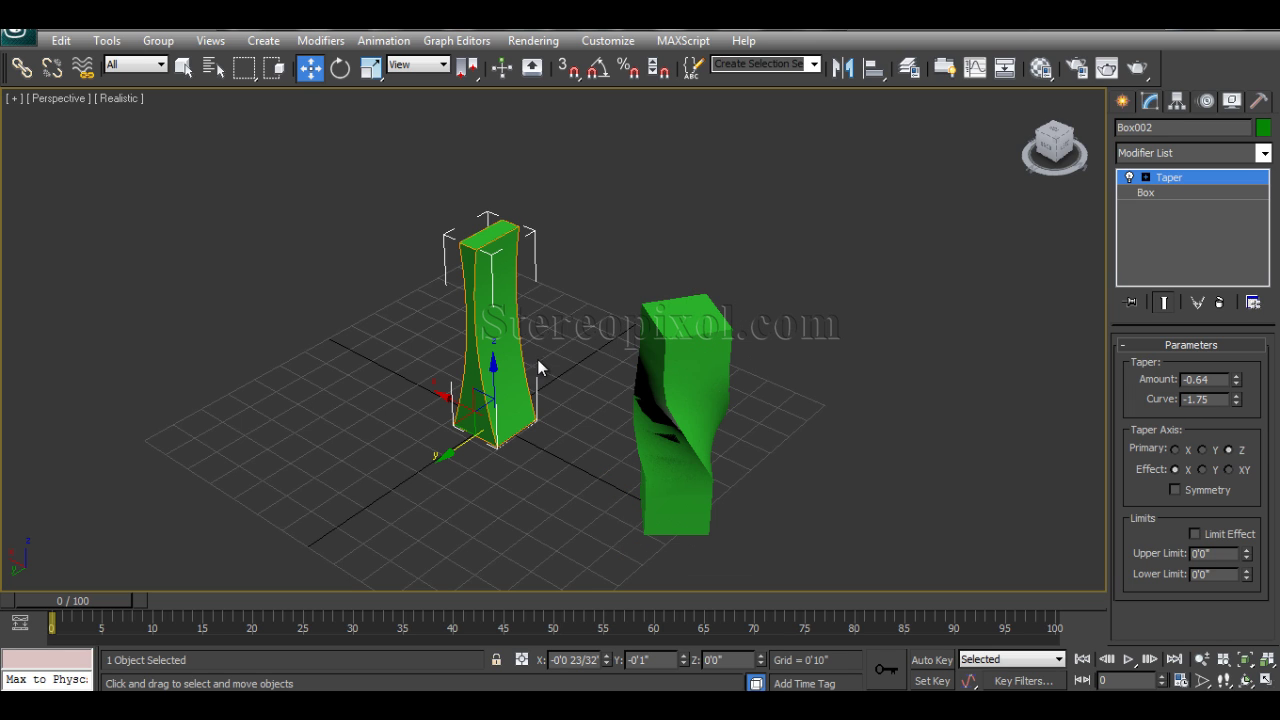
{"action": "left_click", "coordinate": [1223, 537]}
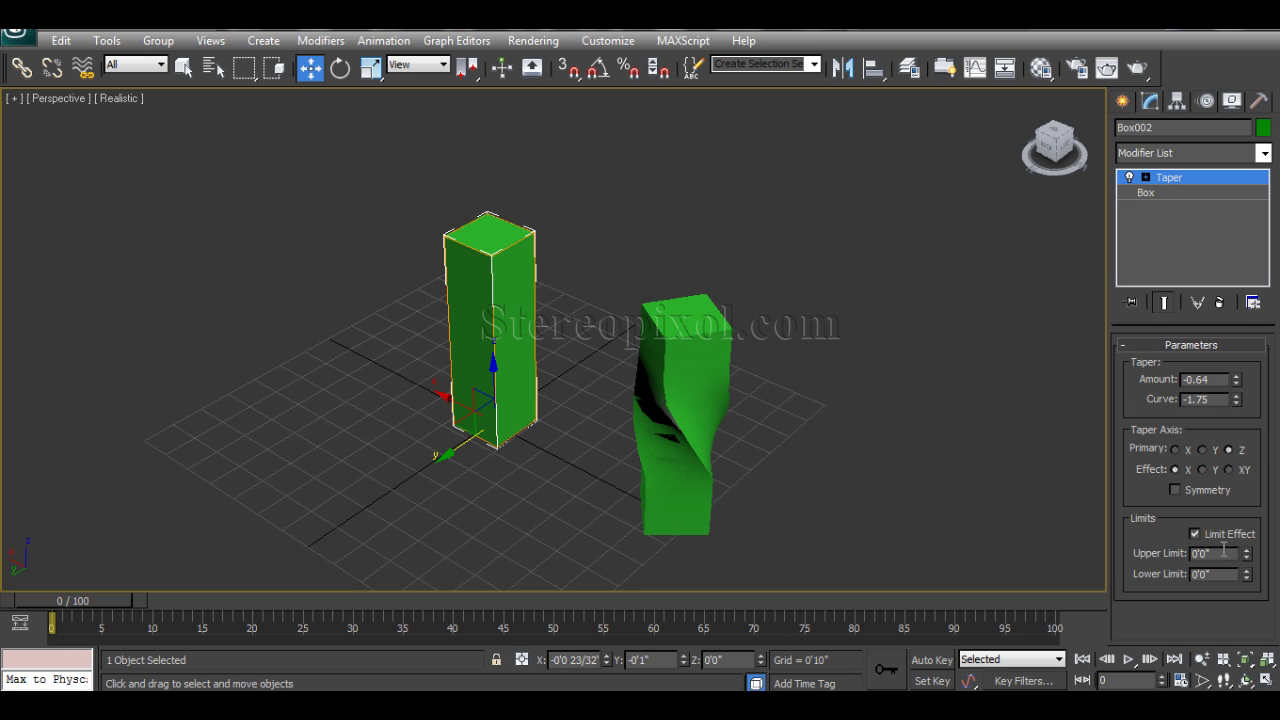
{"action": "left_click_drag", "start_coordinate": [1247, 556], "coordinate": [1247, 450]}
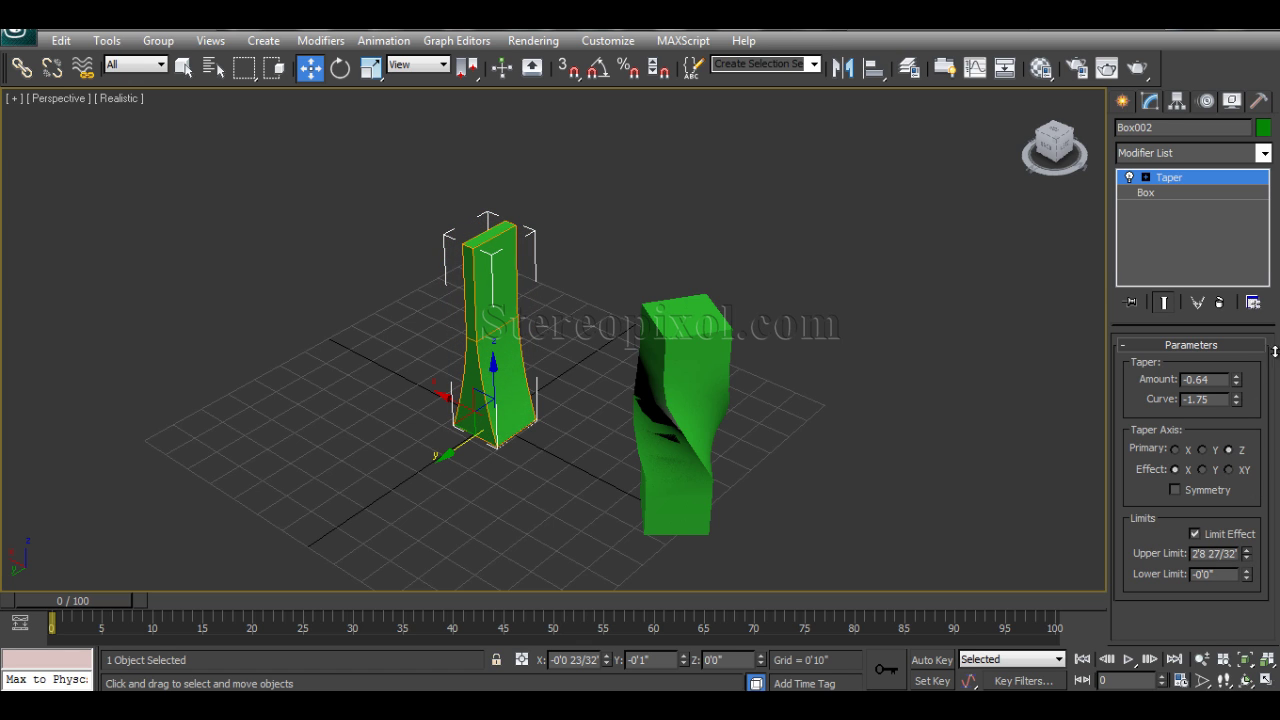
{"action": "middle_click_drag", "start_coordinate": [517, 374], "coordinate": [539, 370], "text": "alt"}
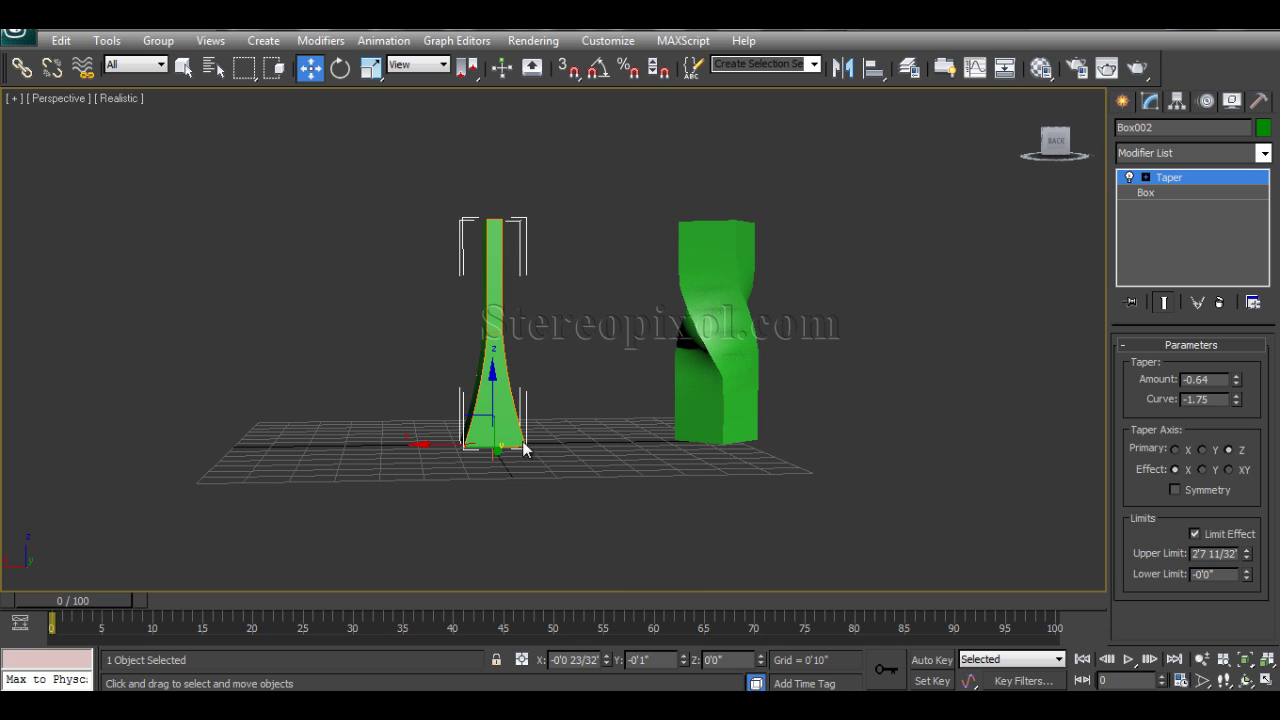
{"action": "middle_click_drag", "start_coordinate": [526, 443], "coordinate": [551, 447], "text": "alt"}
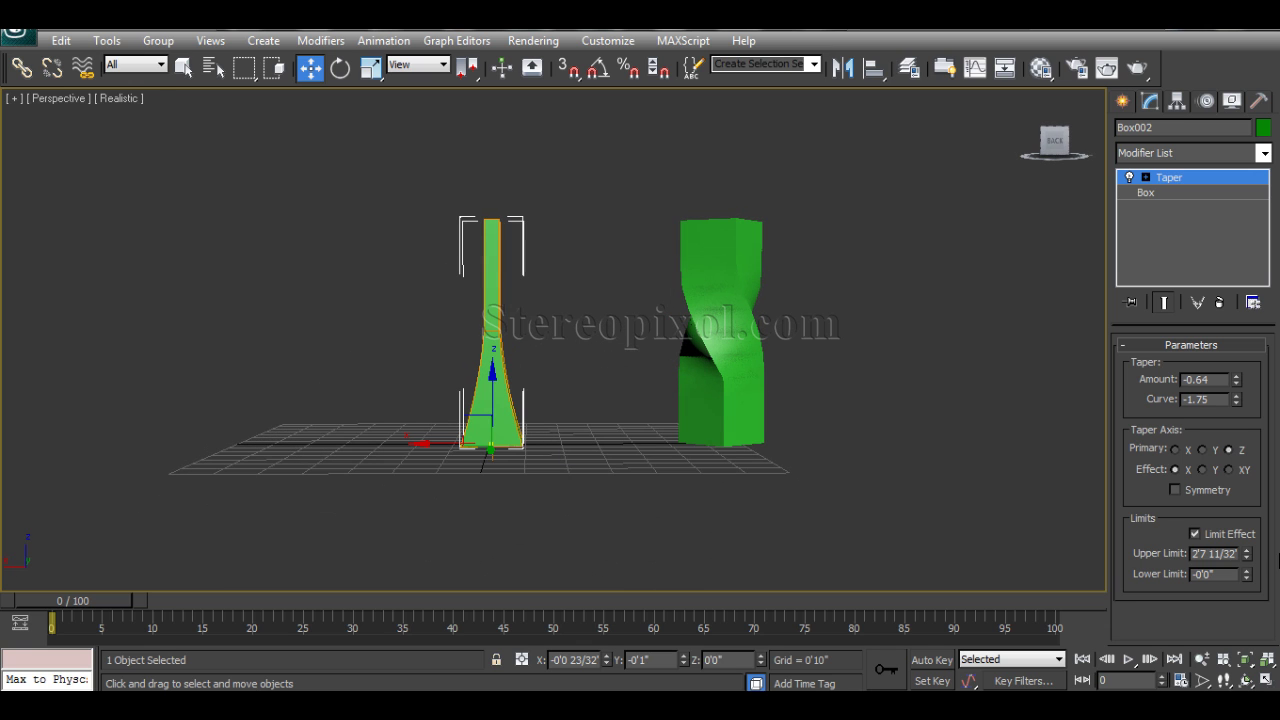
{"action": "left_click_drag", "start_coordinate": [1250, 578], "coordinate": [1243, 492]}
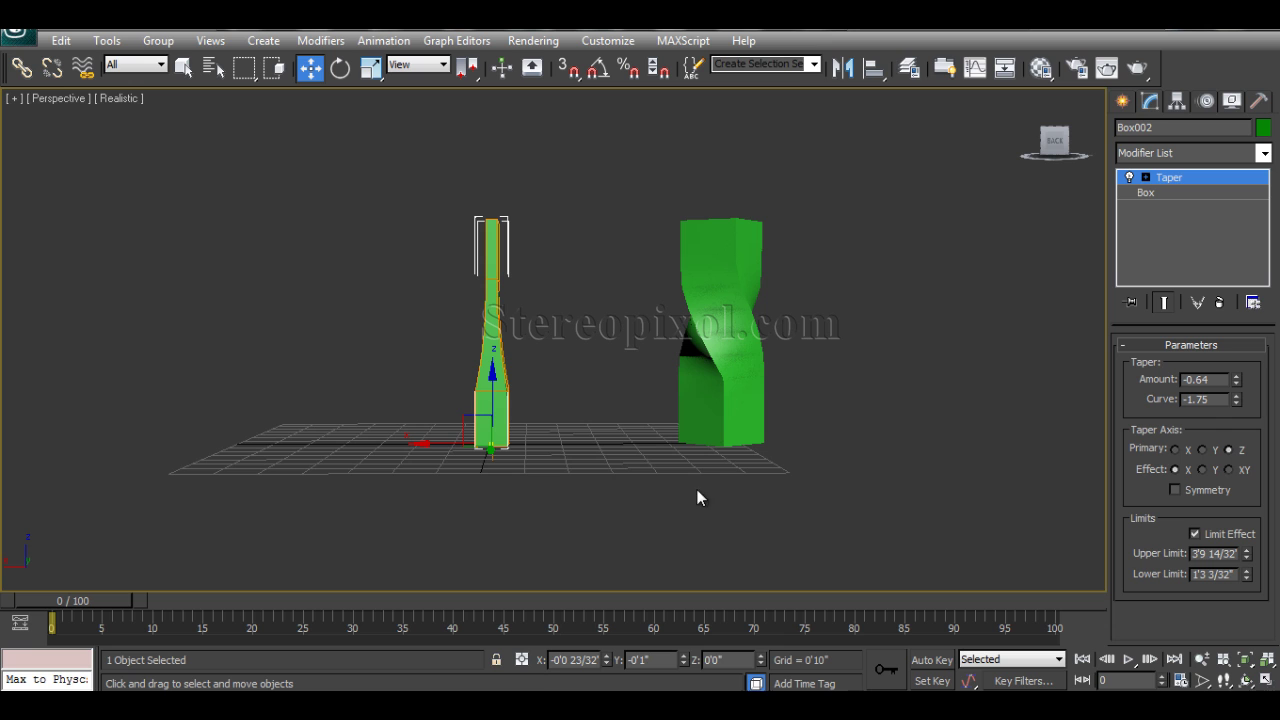
Step: Set the taper Amount to -0.63 and Curve to -2.09
{"action": "mouse_move", "coordinate": [1236, 380]}
{"action": "left_mouse_down"}
{"action": "mouse_move", "coordinate": [1229, 354]}
{"action": "mouse_move", "coordinate": [1234, 380]}
{"action": "left_mouse_up"}
{"action": "middle_click_drag", "start_coordinate": [500, 380], "coordinate": [511, 421], "text": "alt"}
{"action": "scroll", "coordinate": [565, 417], "scroll_direction": "up", "scroll_amount": 3}
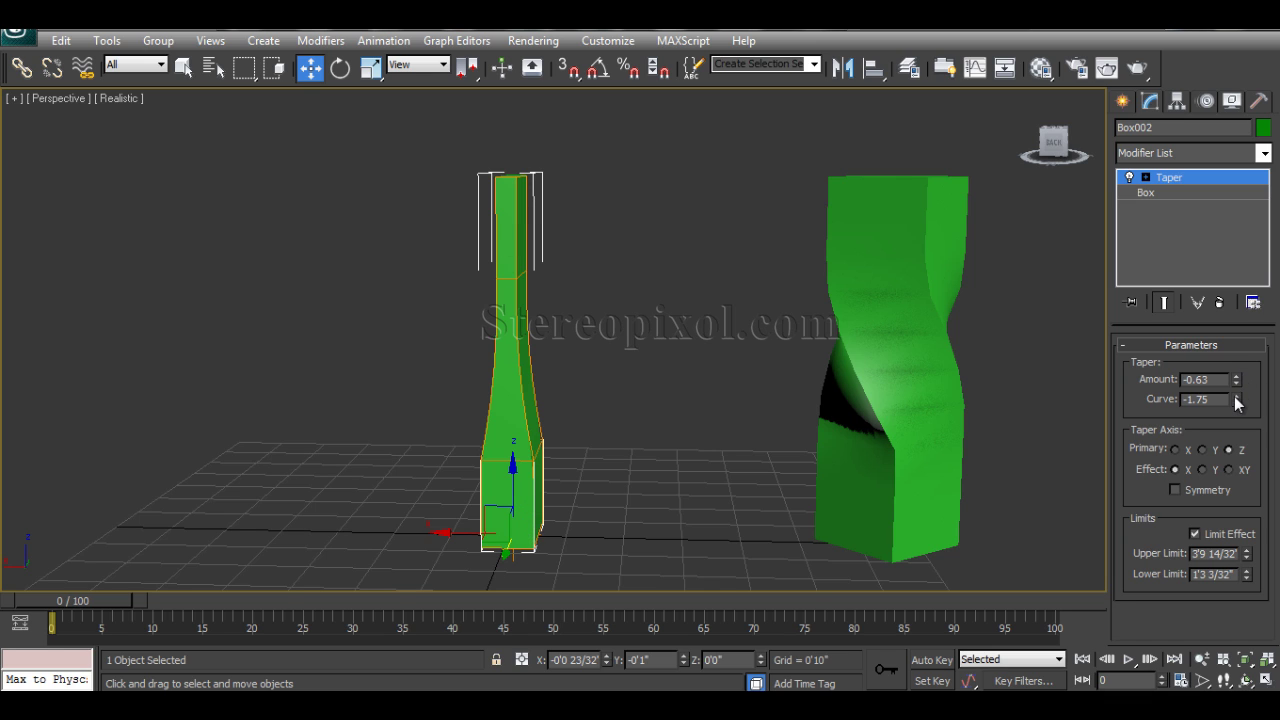
{"action": "left_click_drag", "start_coordinate": [1237, 399], "coordinate": [1254, 421]}
{"action": "middle_click_drag", "start_coordinate": [708, 390], "coordinate": [700, 445], "text": "alt"}
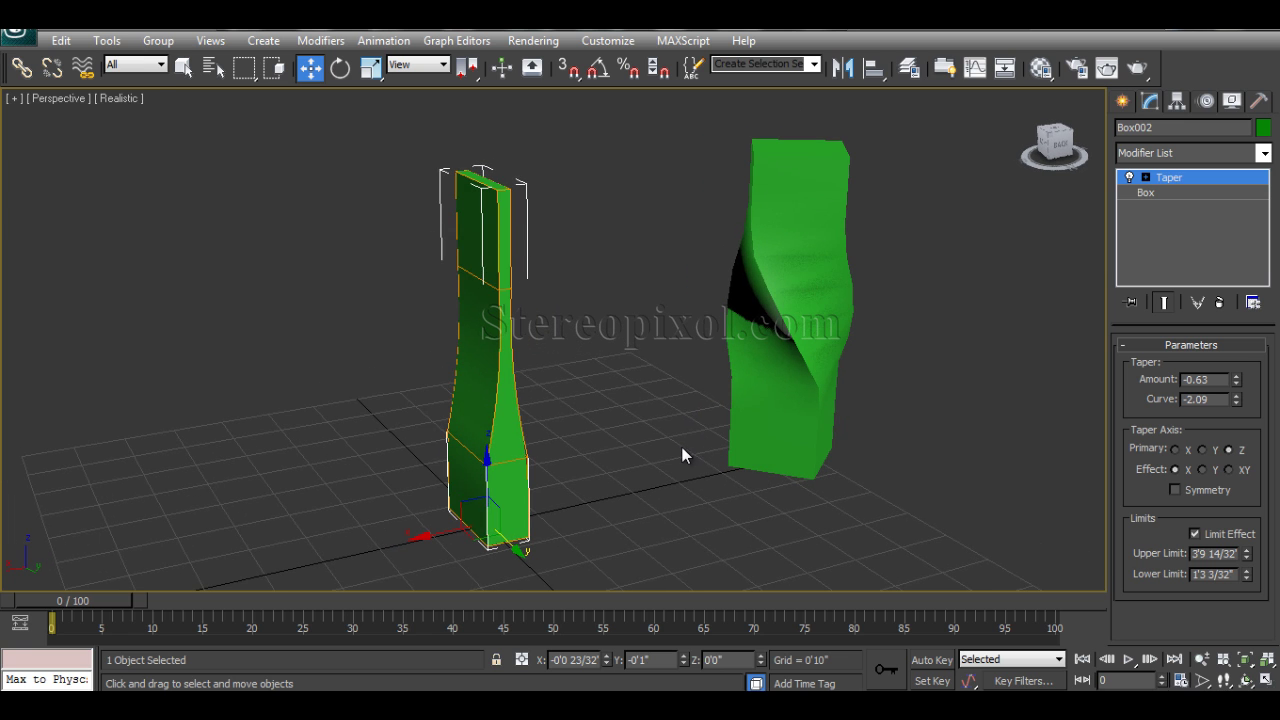
{"action": "left_click", "coordinate": [579, 445]}
{"action": "left_click", "coordinate": [506, 400]}
{"action": "middle_click_drag", "start_coordinate": [506, 402], "coordinate": [497, 434], "text": "alt"}
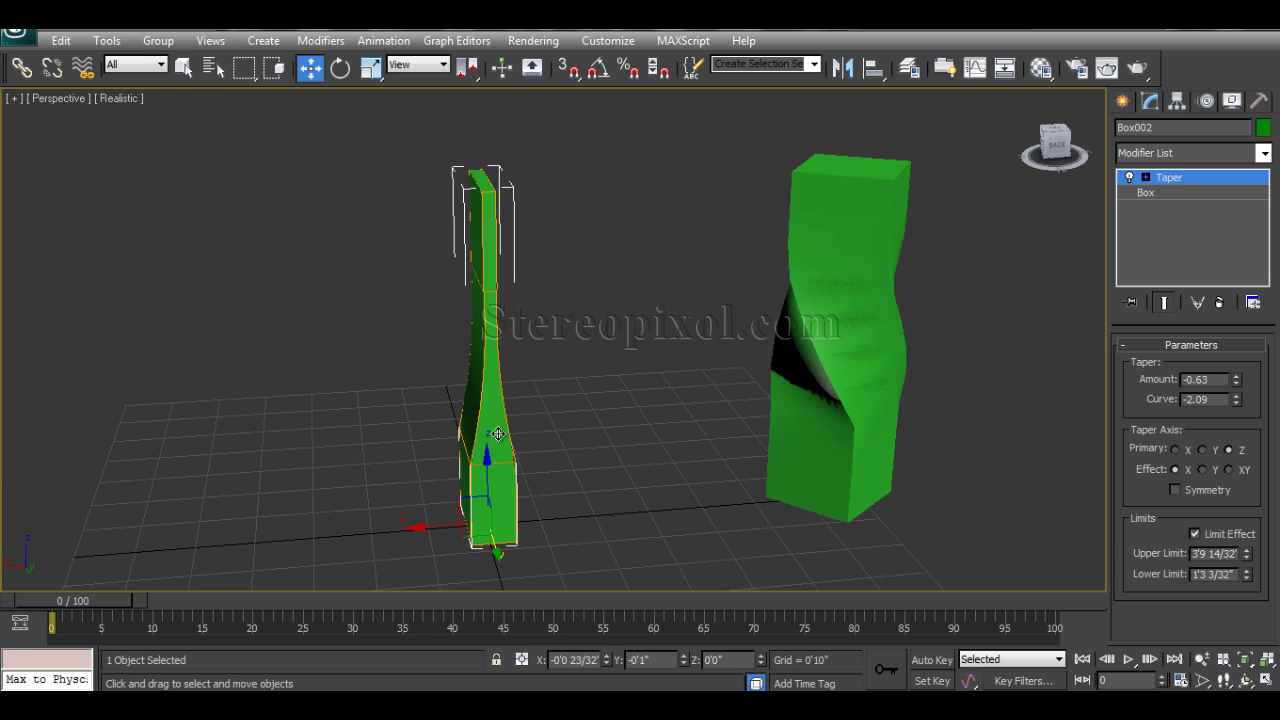
Step: Add a Twist modifier to Box002 with a 108.5° angle
{"action": "left_click", "coordinate": [1196, 153]}
{"action": "type", "text": "tw"}
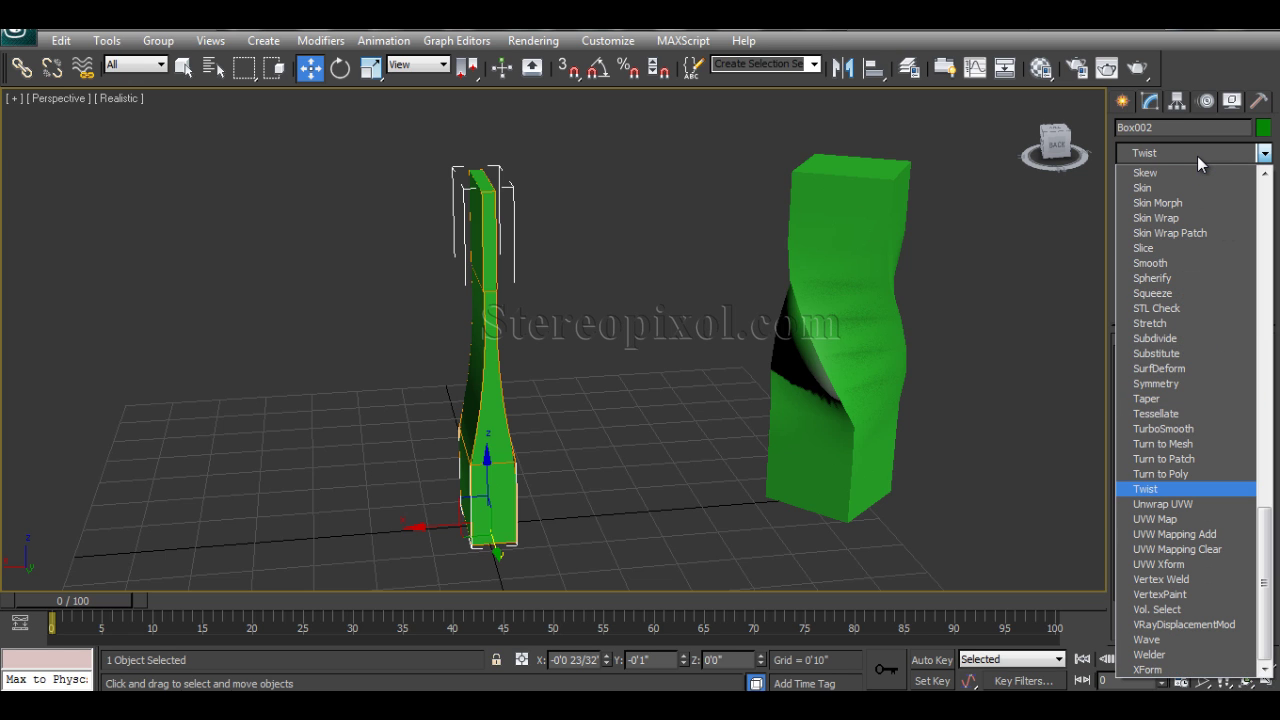
{"action": "left_click", "coordinate": [1160, 488]}
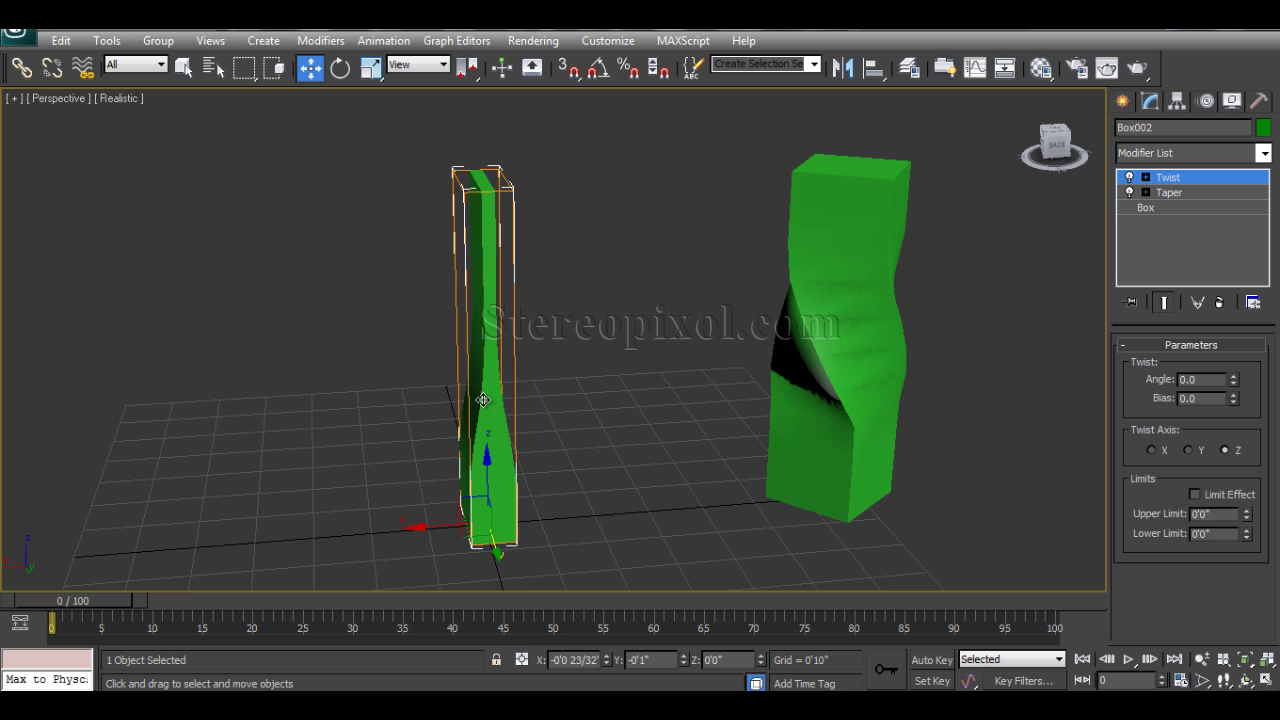
{"action": "middle_click_drag", "start_coordinate": [483, 400], "coordinate": [676, 456], "text": "alt"}
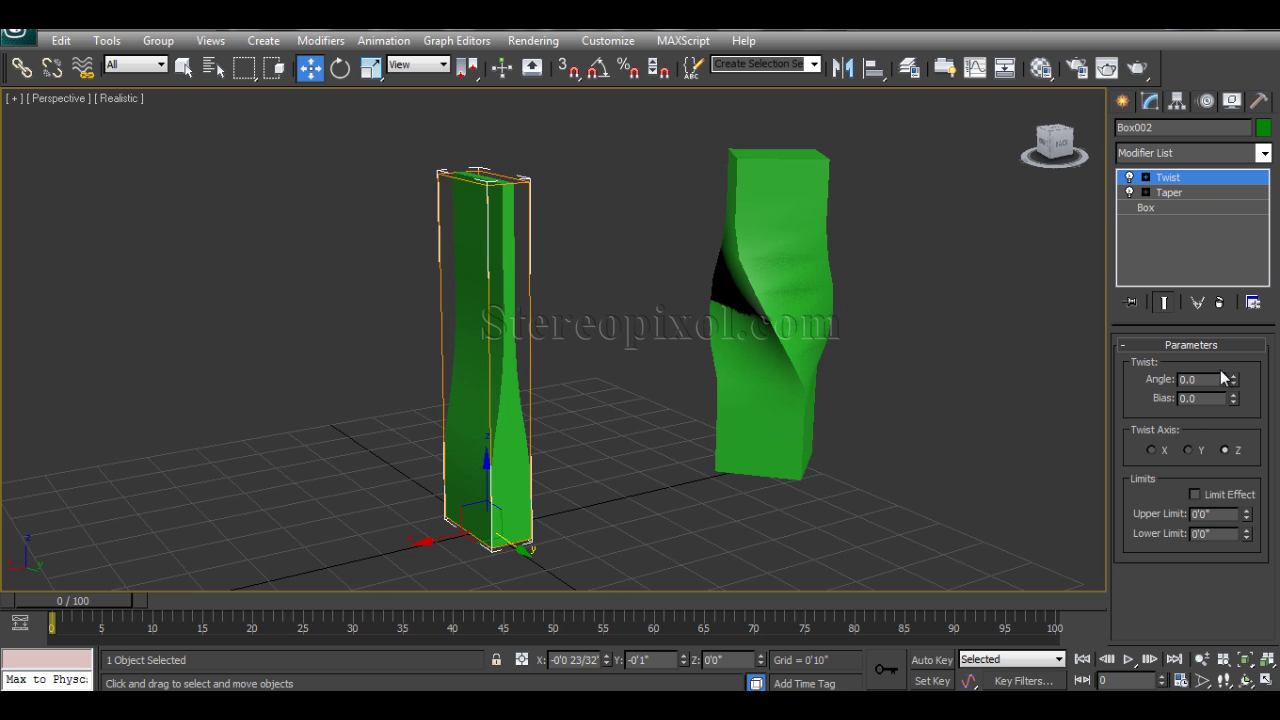
{"action": "left_click_drag", "start_coordinate": [1231, 380], "coordinate": [1262, 178]}
{"action": "middle_click_drag", "start_coordinate": [714, 363], "coordinate": [666, 409], "text": "alt"}
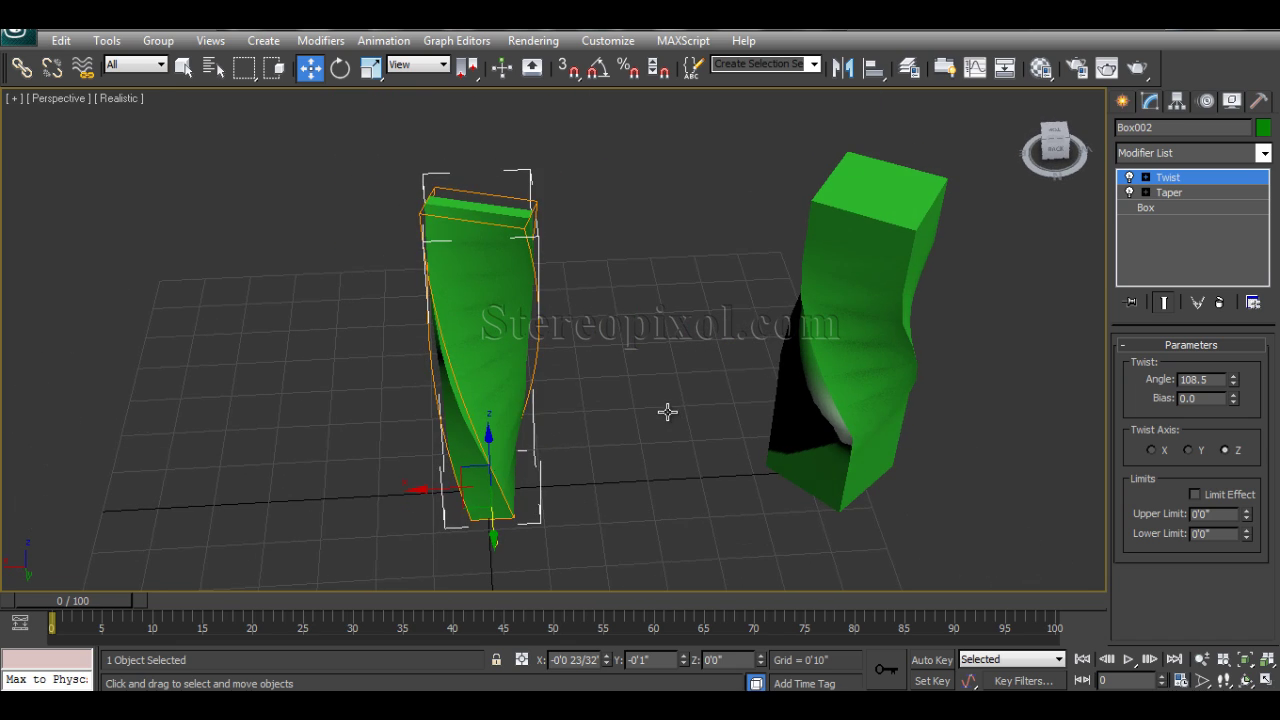
Step: Add a Taper to Box001 with Amount -0.5 and Curve -1.38 for an hourglass shape
{"action": "left_click", "coordinate": [843, 445]}
{"action": "middle_click_drag", "start_coordinate": [843, 445], "coordinate": [880, 440], "text": "alt"}
{"action": "left_click", "coordinate": [1181, 153]}
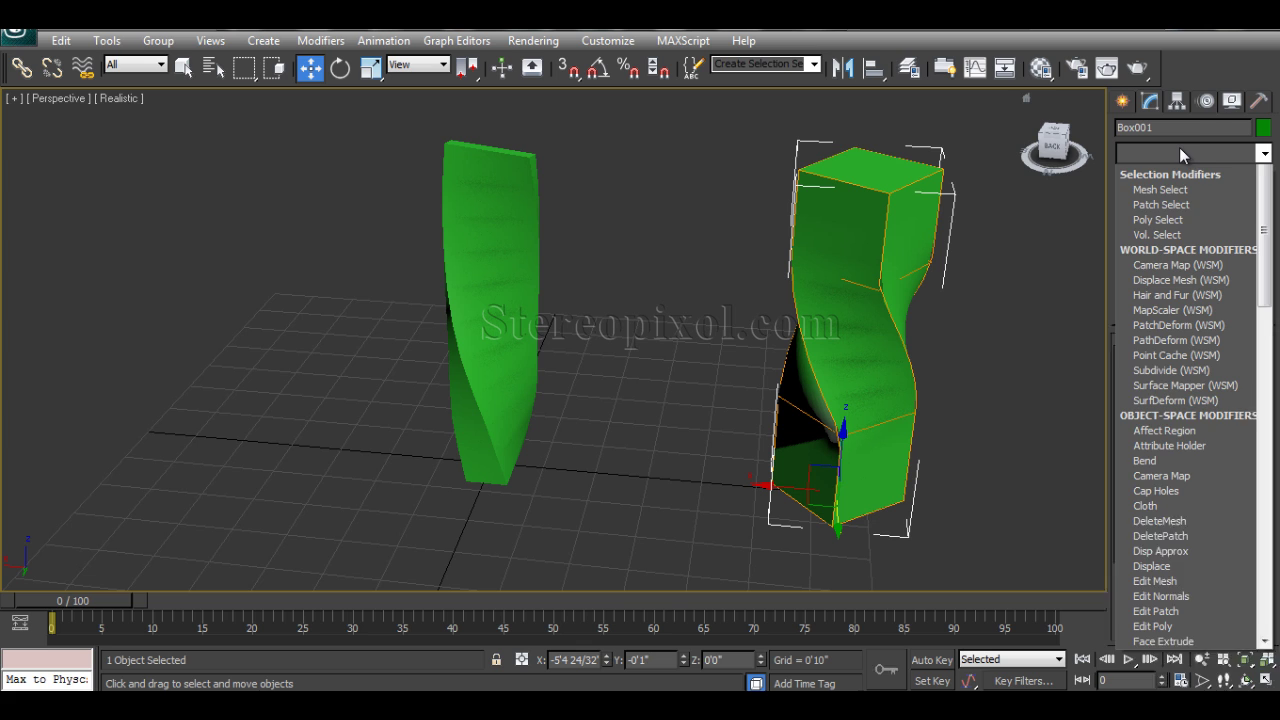
{"action": "key", "text": "t"}
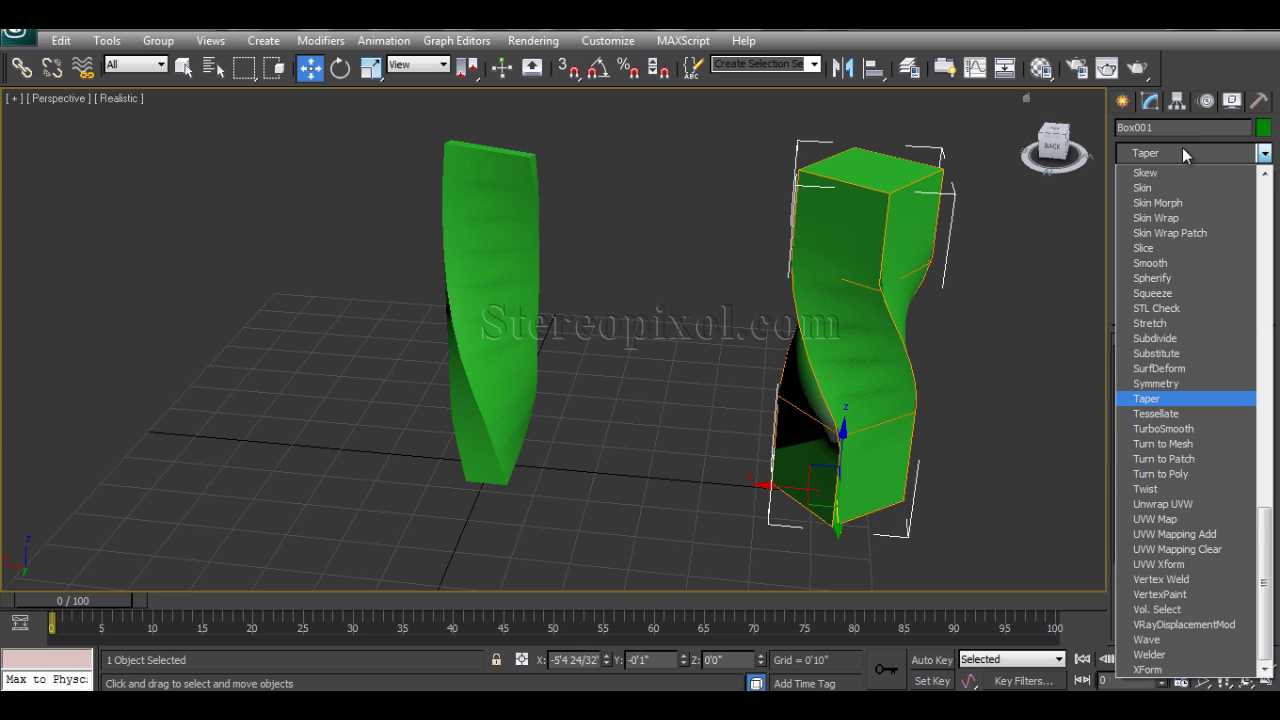
{"action": "key", "text": "Return"}
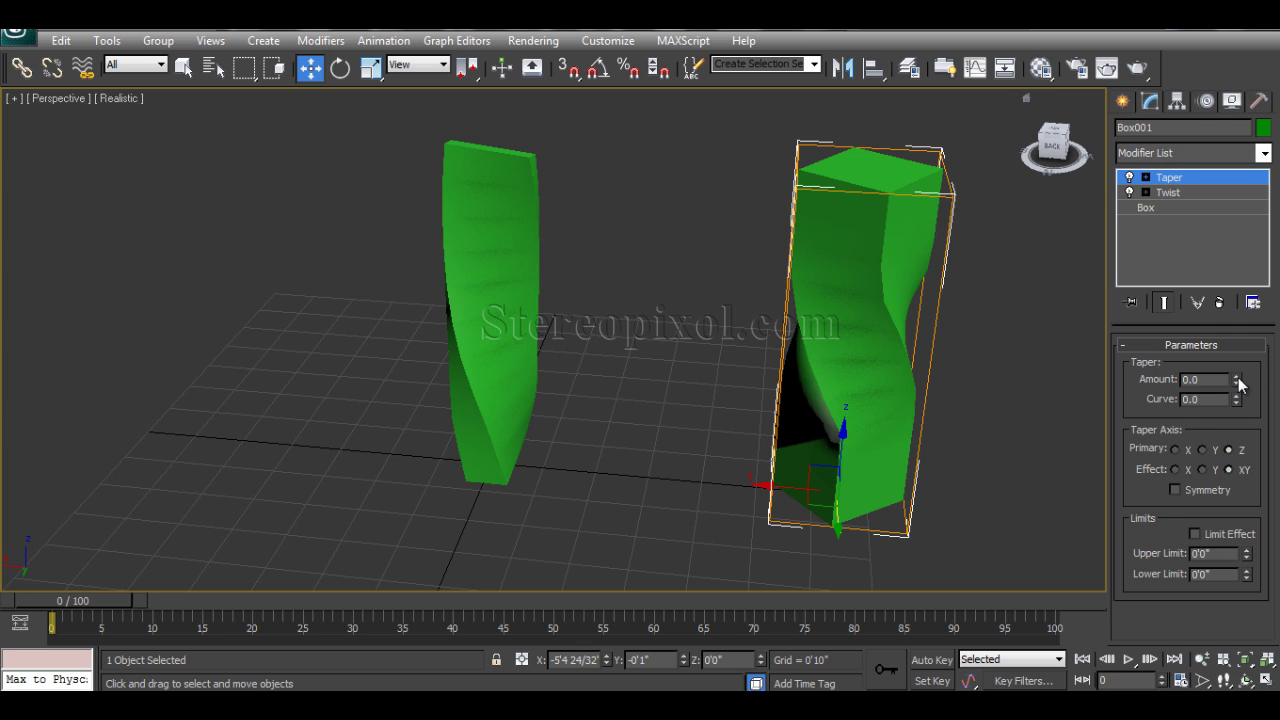
{"action": "left_click_drag", "start_coordinate": [1238, 383], "coordinate": [1233, 424]}
{"action": "middle_click_drag", "start_coordinate": [1014, 414], "coordinate": [1180, 396], "text": "alt"}
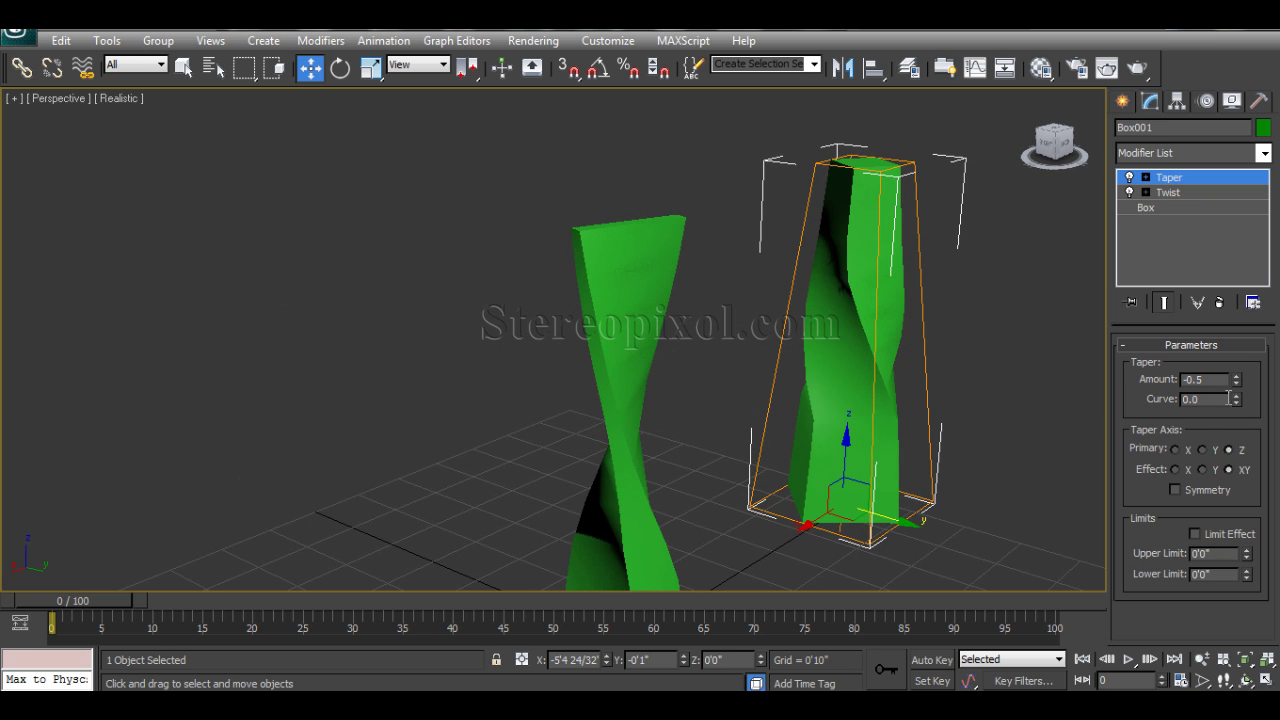
{"action": "left_click_drag", "start_coordinate": [1236, 399], "coordinate": [1240, 529]}
{"action": "middle_click_drag", "start_coordinate": [1048, 457], "coordinate": [667, 452], "text": "alt"}
{"action": "left_click", "coordinate": [952, 371]}
{"action": "left_click", "coordinate": [877, 391]}
{"action": "scroll", "coordinate": [686, 449], "scroll_direction": "down", "scroll_amount": 5}
{"action": "left_click", "coordinate": [666, 447]}
{"action": "scroll", "coordinate": [660, 466], "scroll_direction": "up", "scroll_amount": 5}
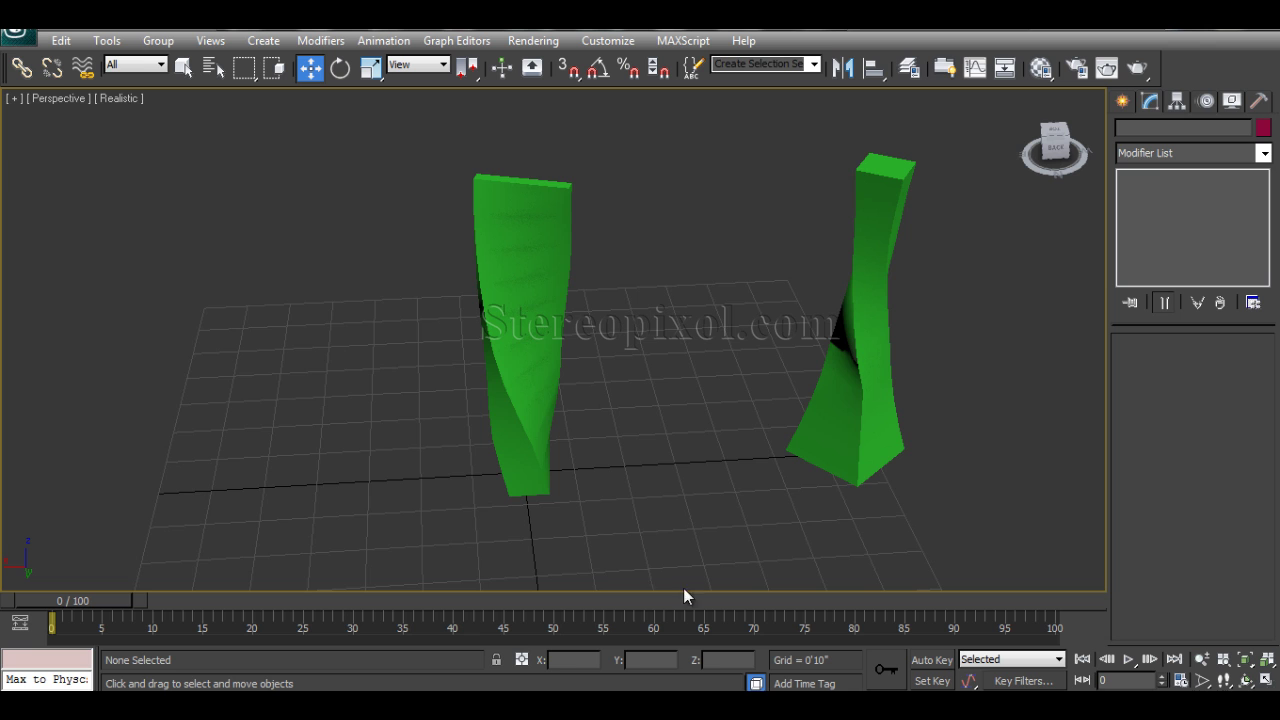
{"action": "middle_click_drag", "start_coordinate": [694, 520], "coordinate": [621, 495]}
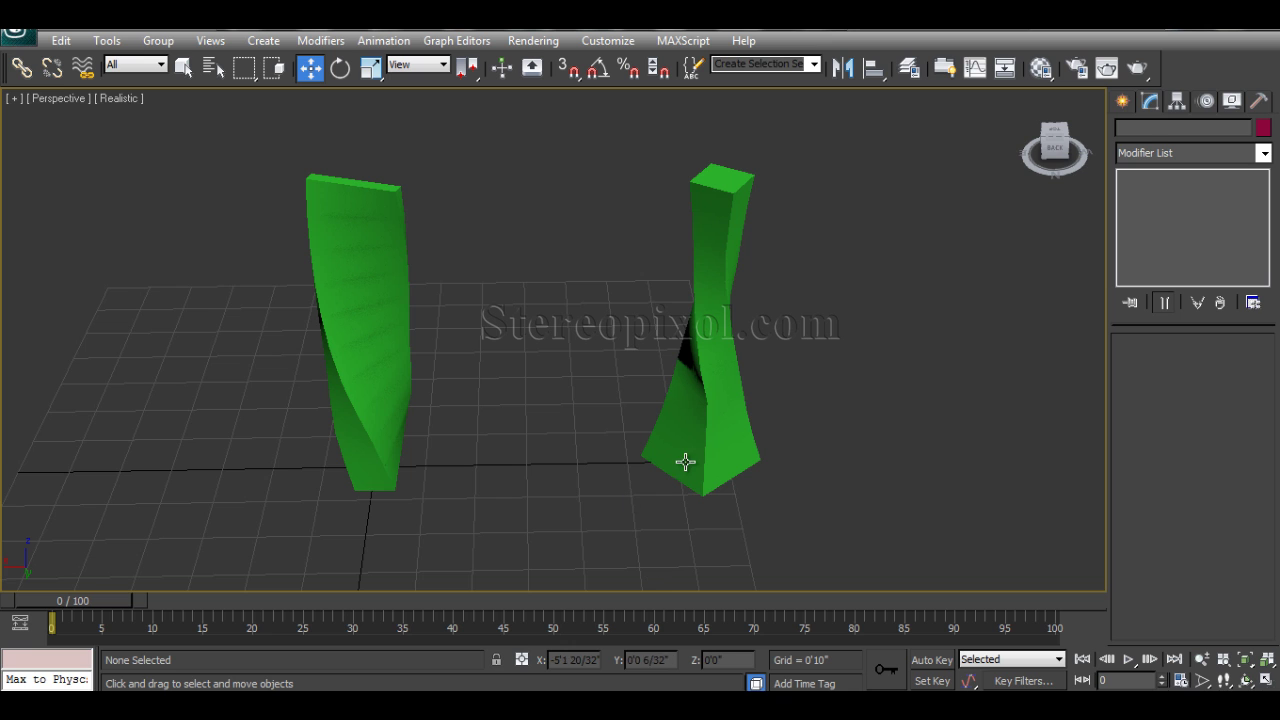
{"action": "left_click", "coordinate": [725, 403]}
{"action": "middle_click_drag", "start_coordinate": [785, 318], "coordinate": [750, 345], "text": "alt"}
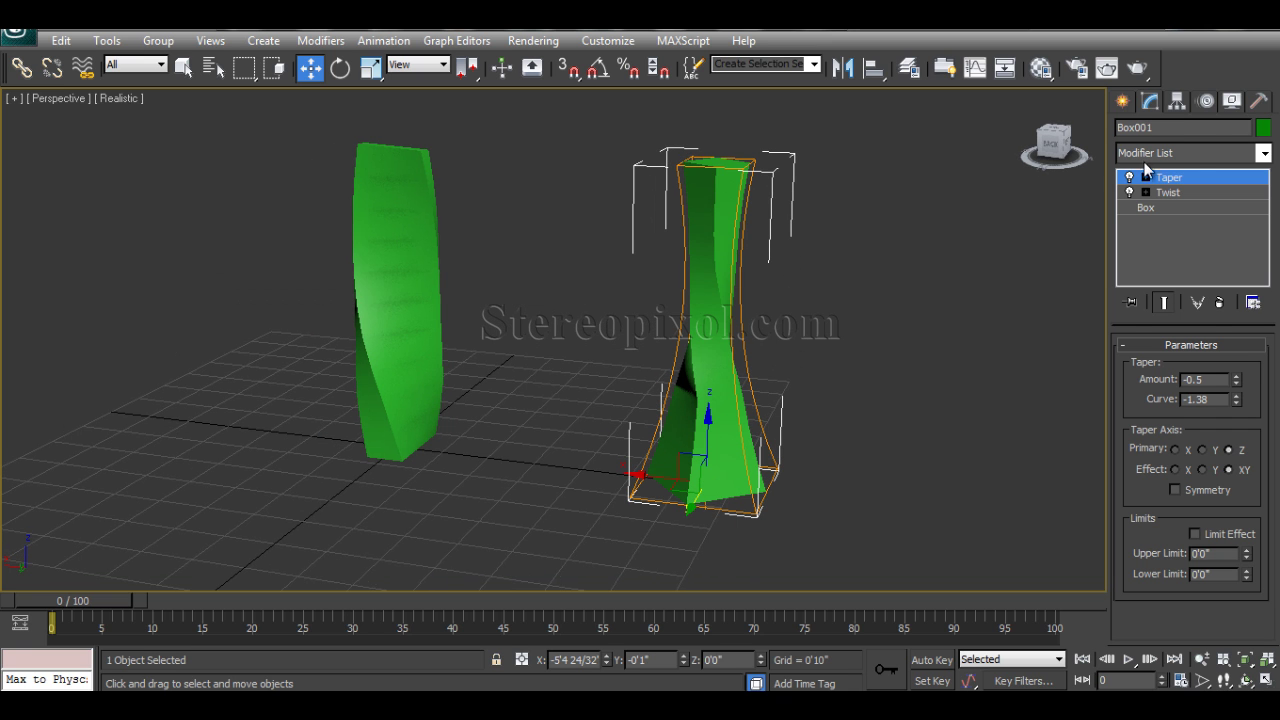